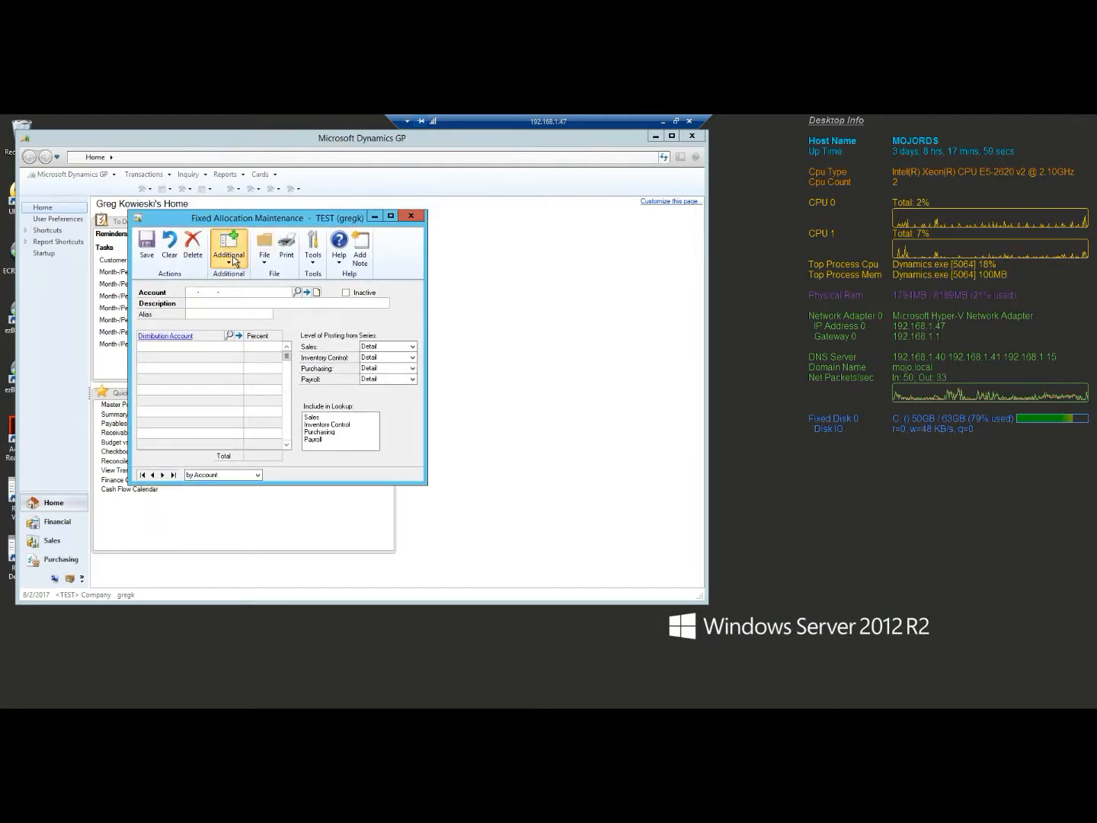
{"action": "left_click", "coordinate": [230, 259]}
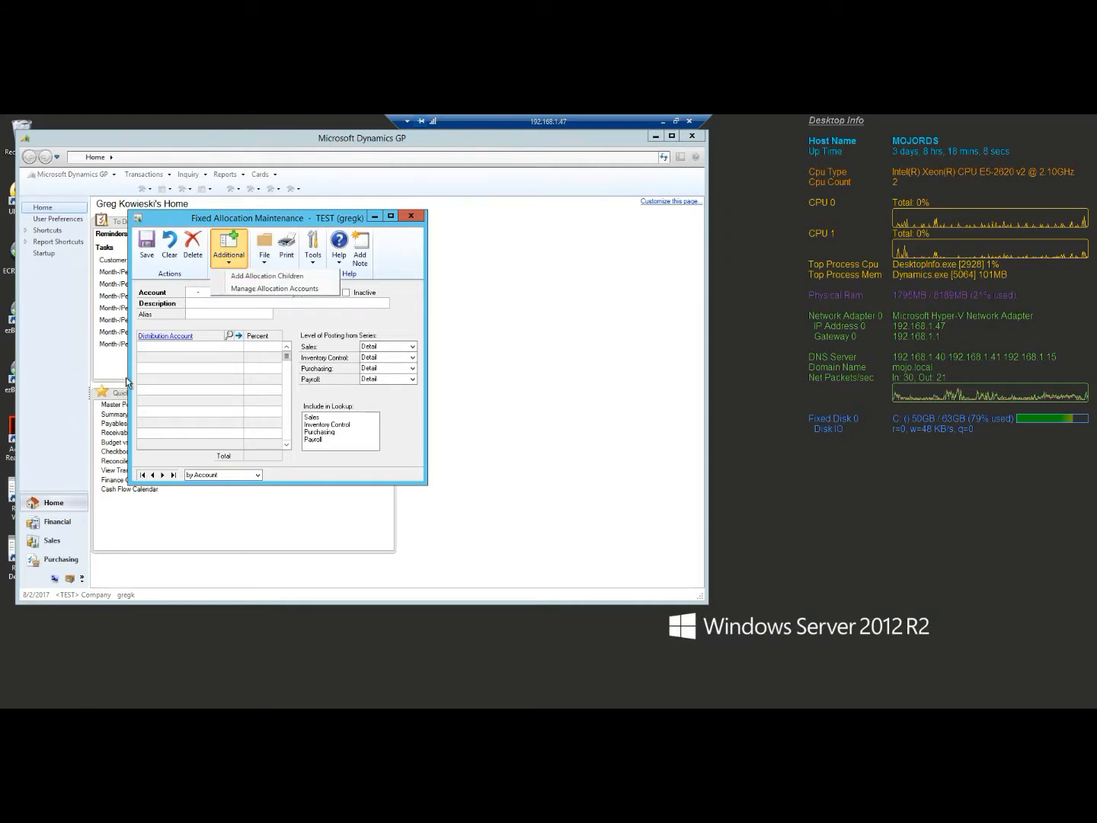
{"action": "left_click", "coordinate": [167, 364]}
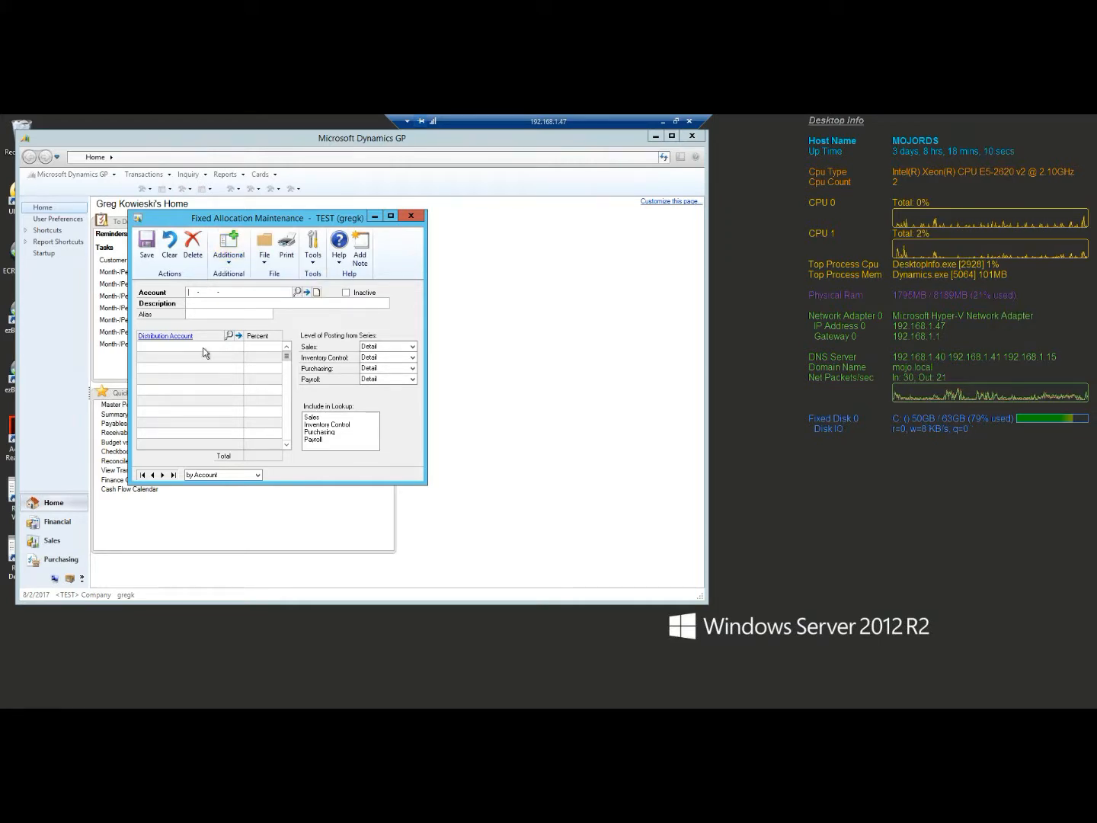
{"action": "left_click", "coordinate": [229, 246]}
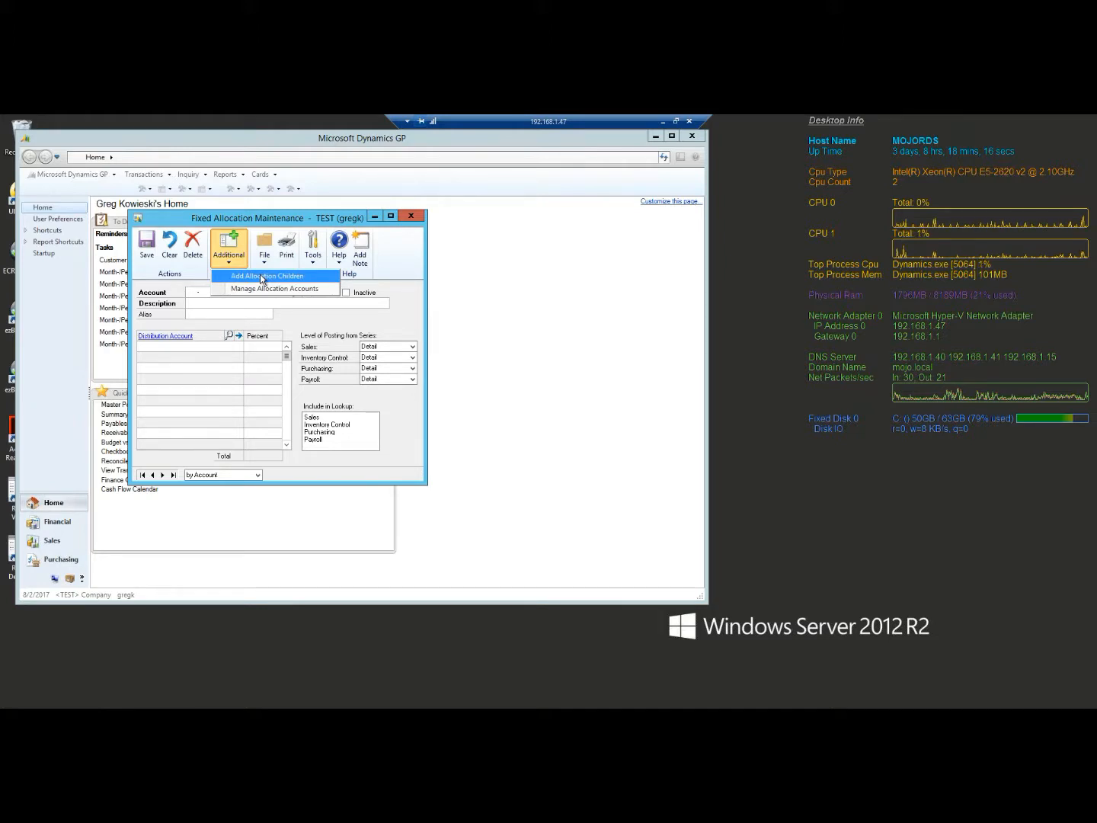
{"action": "left_click", "coordinate": [195, 296]}
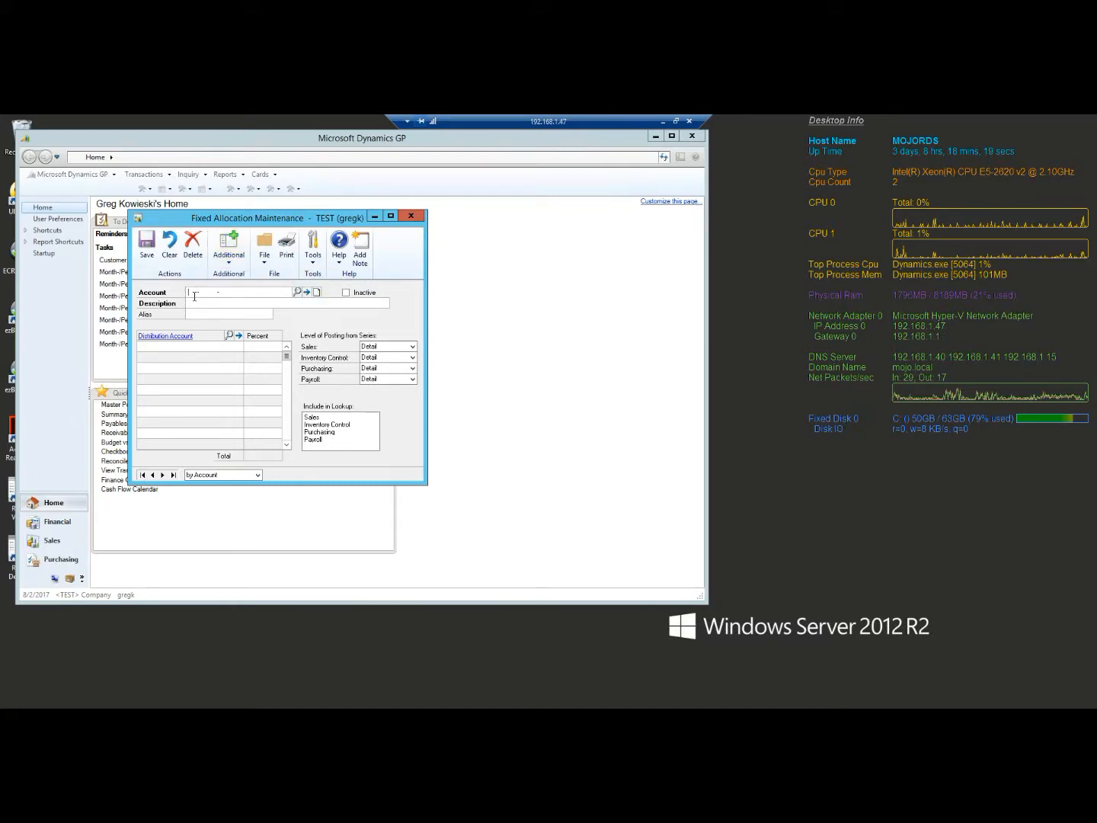
Look through the first existing fixed allocation accounts and their distribution accounts and percentages
{"action": "left_click", "coordinate": [152, 474]}
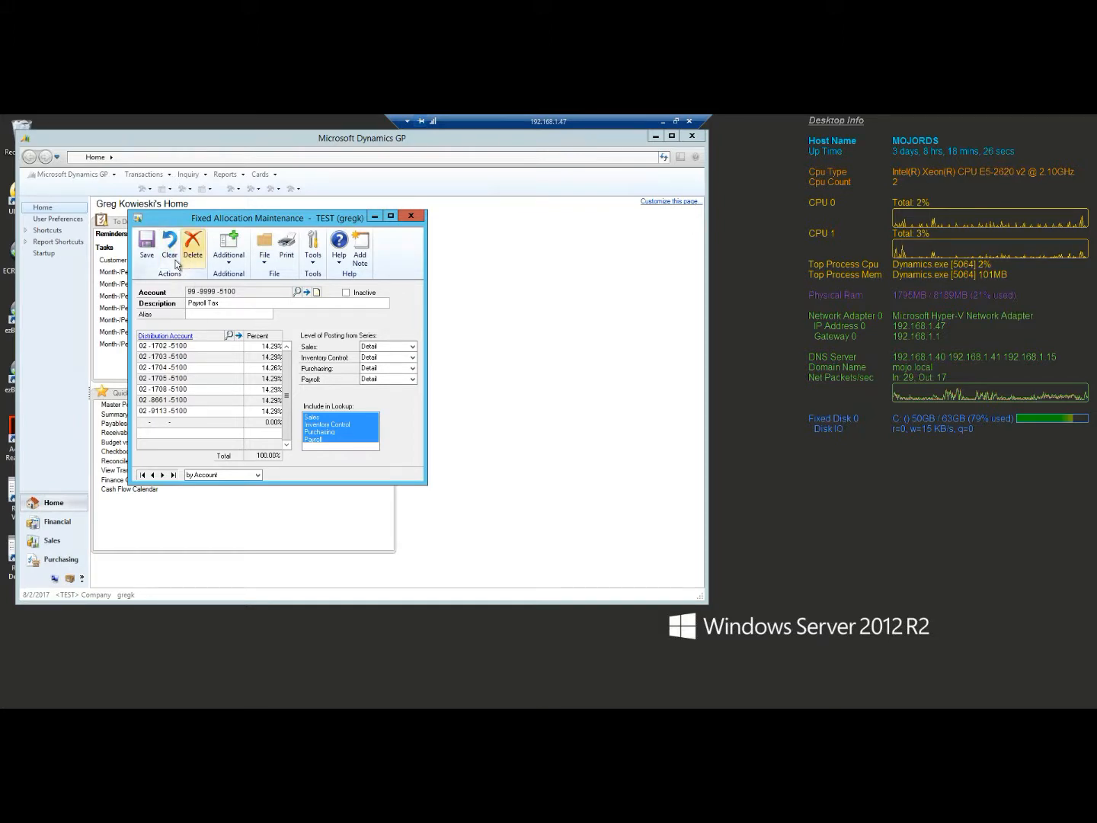
{"action": "left_click", "coordinate": [162, 474]}
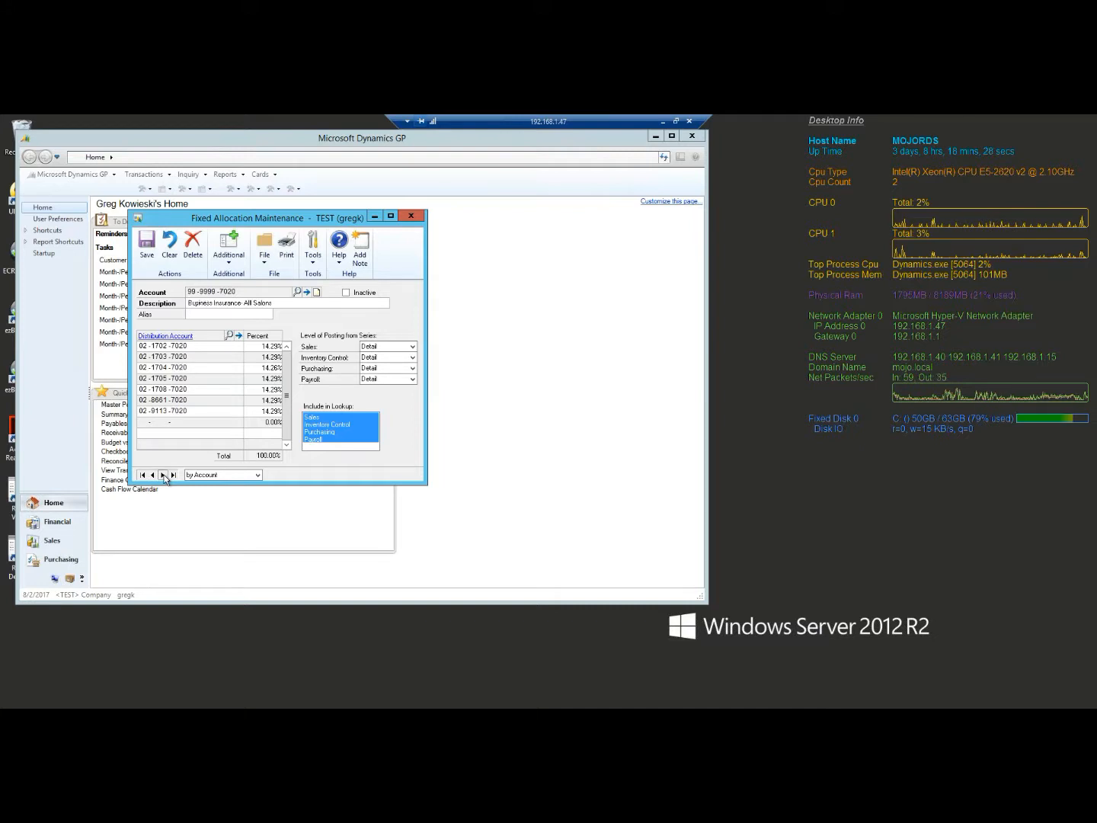
{"action": "left_click", "coordinate": [142, 476]}
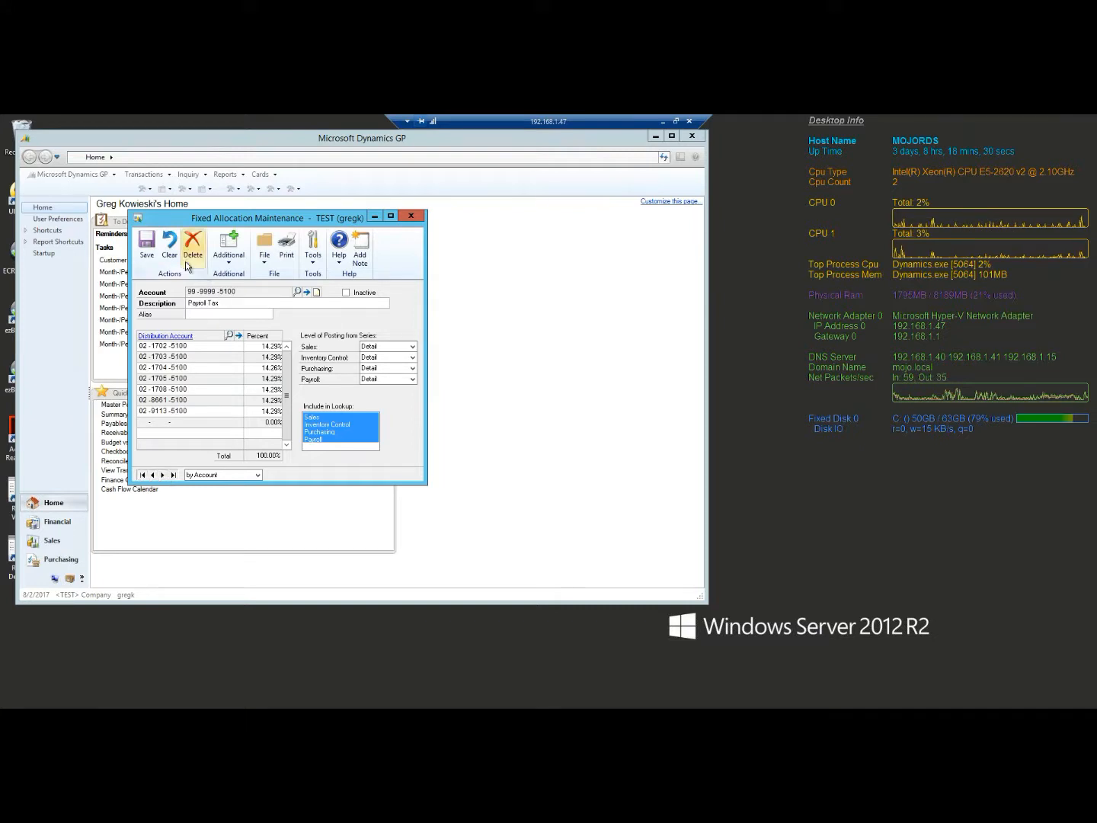
{"action": "left_click", "coordinate": [169, 244]}
{"action": "type", "text": "99 -"}
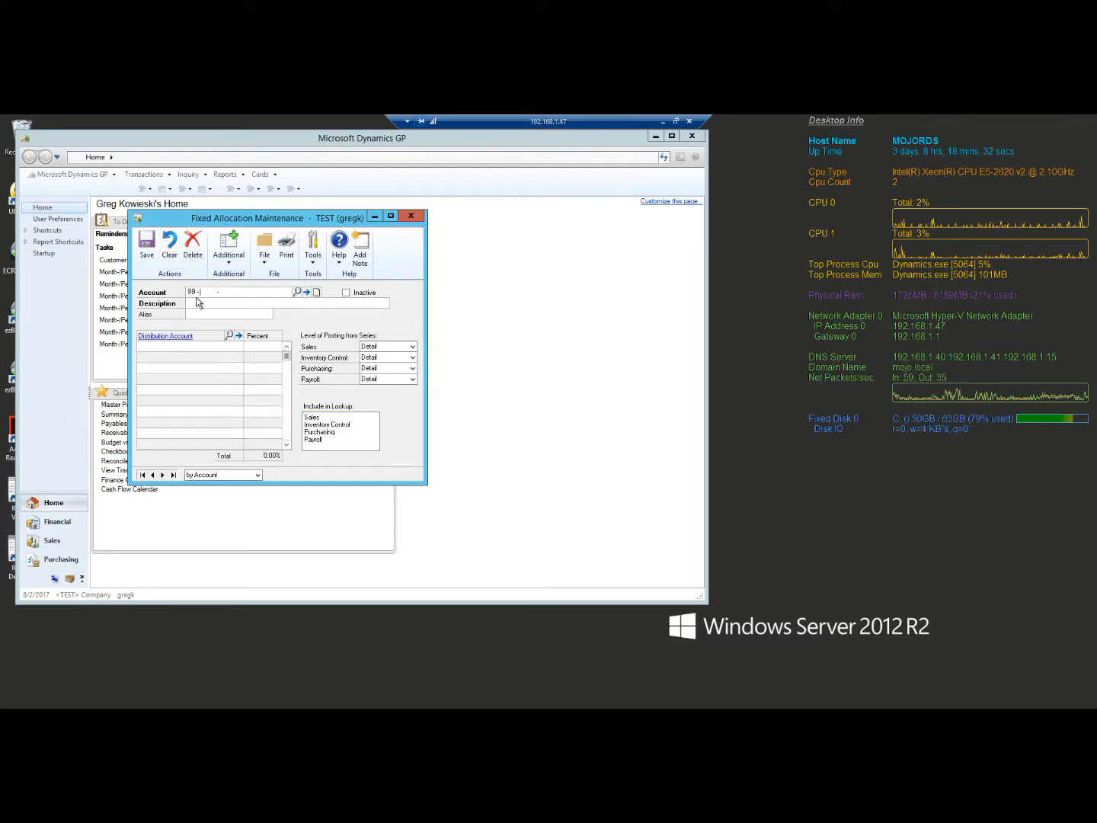
{"action": "type", "text": "9999 -5200"}
{"action": "key", "text": "Tab"}
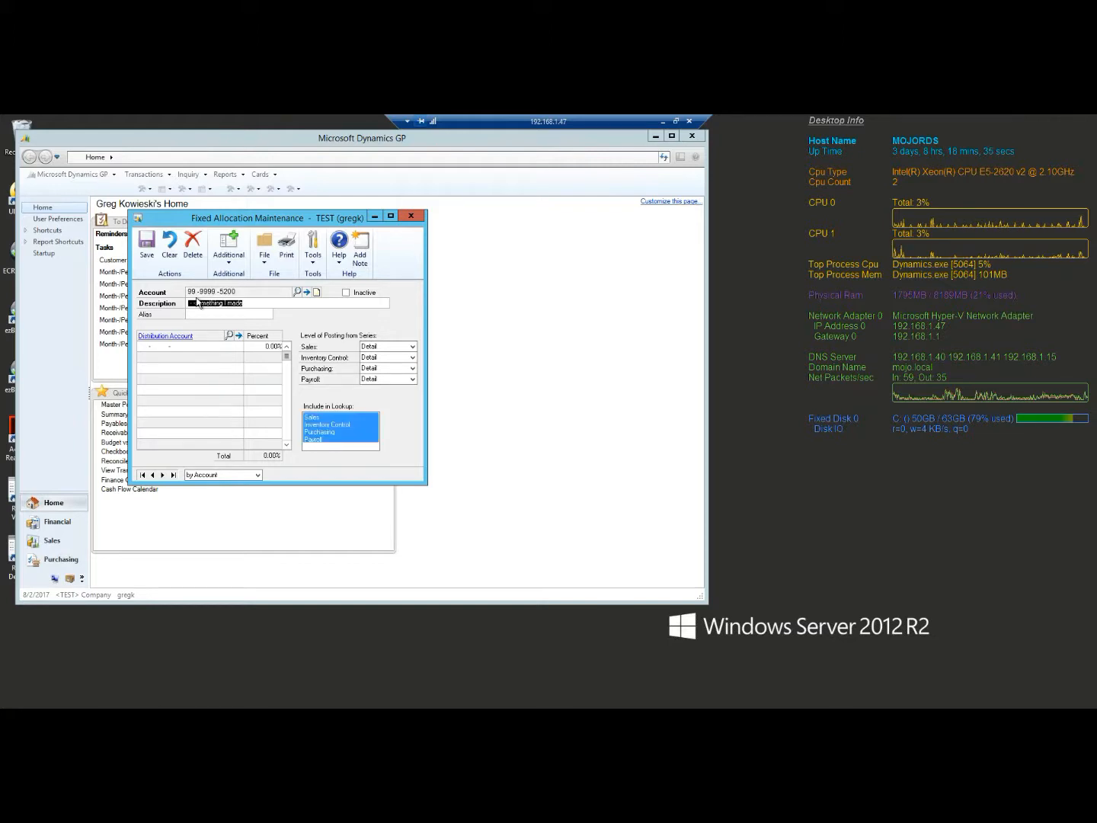
{"action": "left_click", "coordinate": [147, 244]}
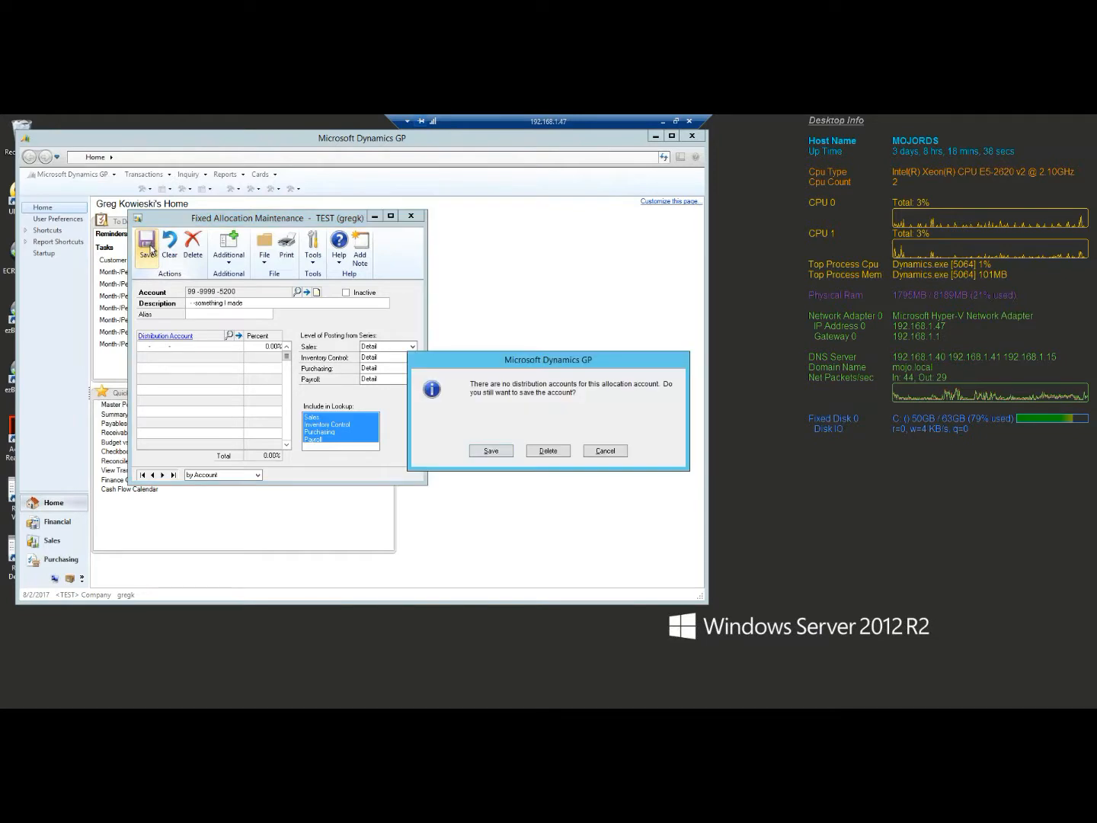
{"action": "left_click", "coordinate": [503, 453]}
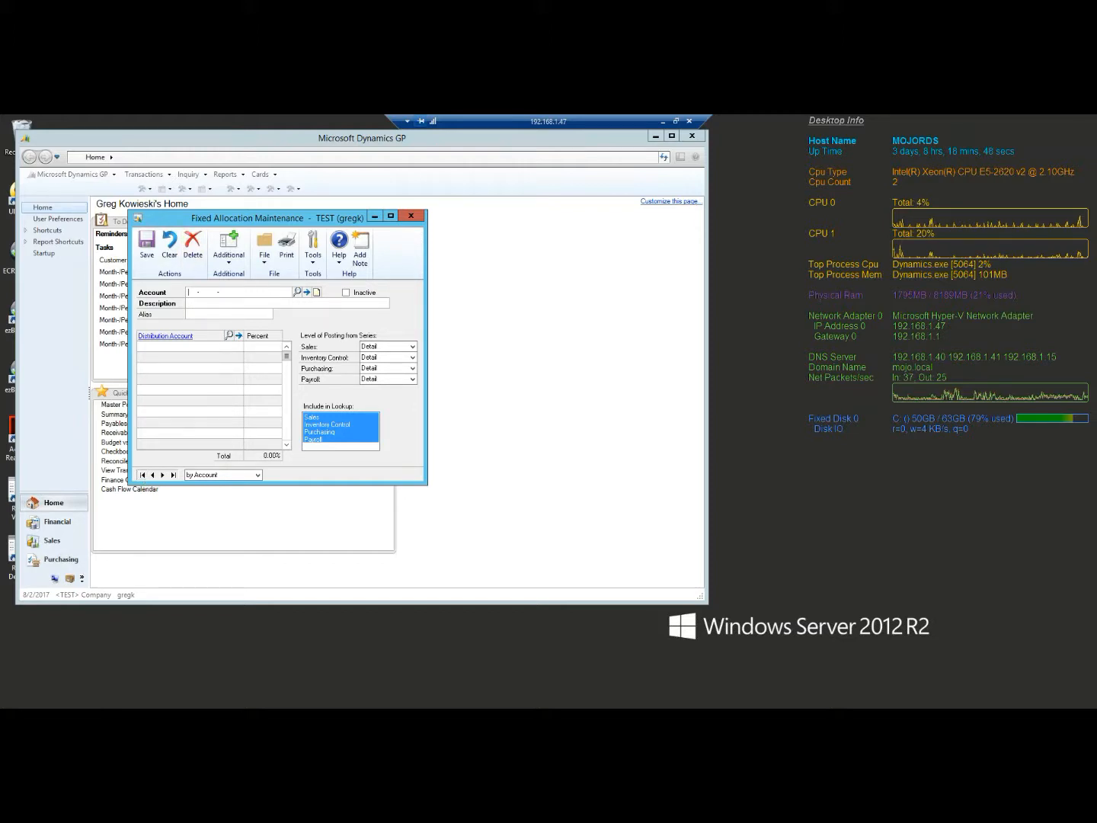
{"action": "type", "text": "99 -9999 -5200"}
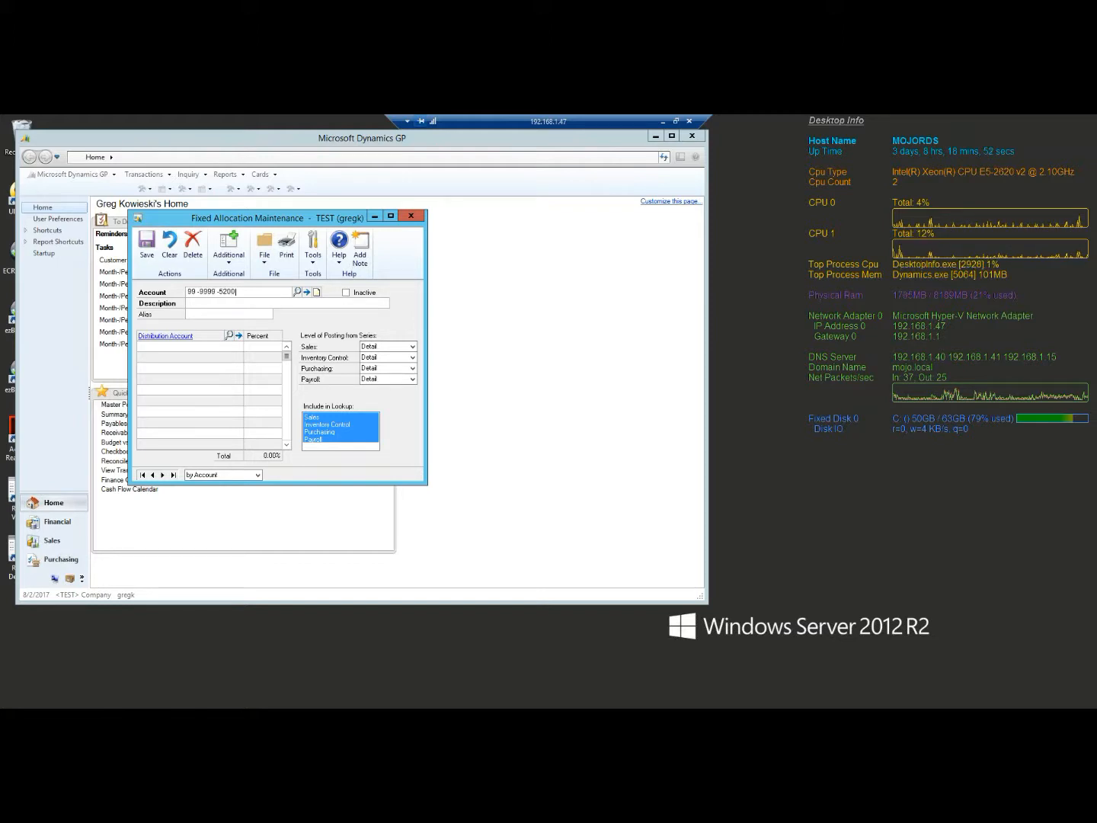
{"action": "key", "text": "Tab"}
{"action": "left_click", "coordinate": [231, 259]}
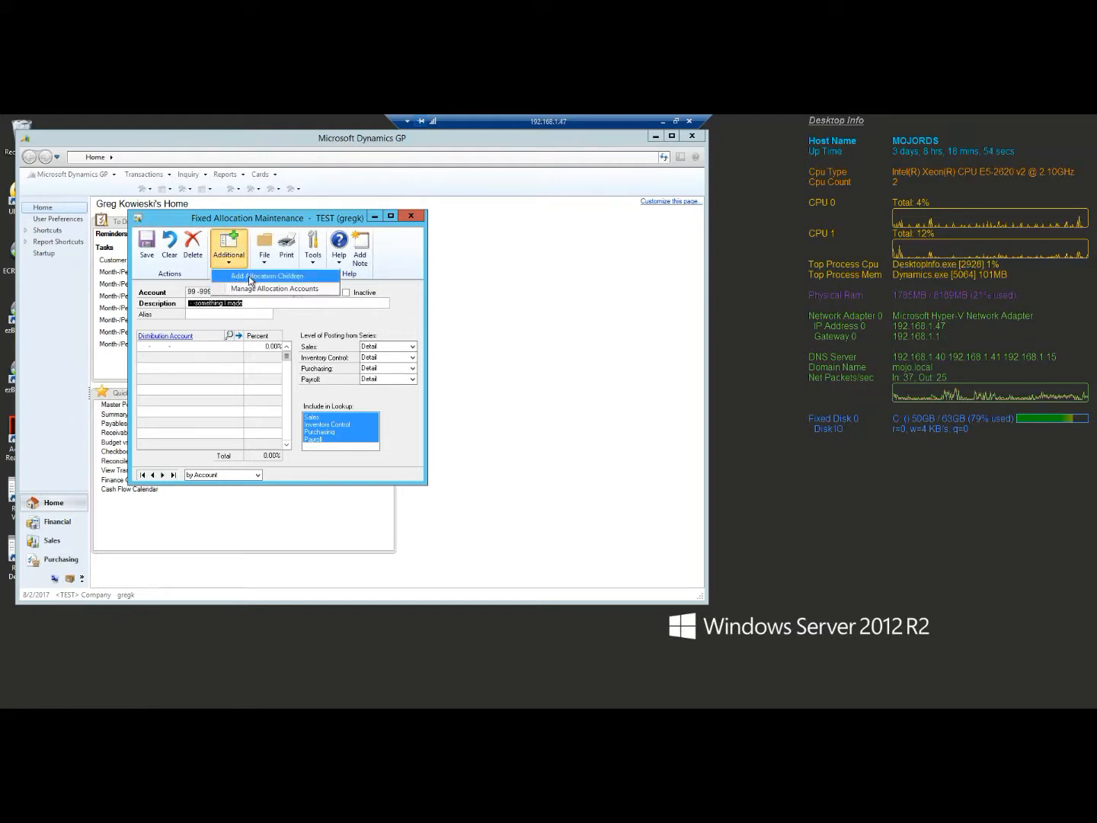
{"action": "left_click", "coordinate": [249, 277]}
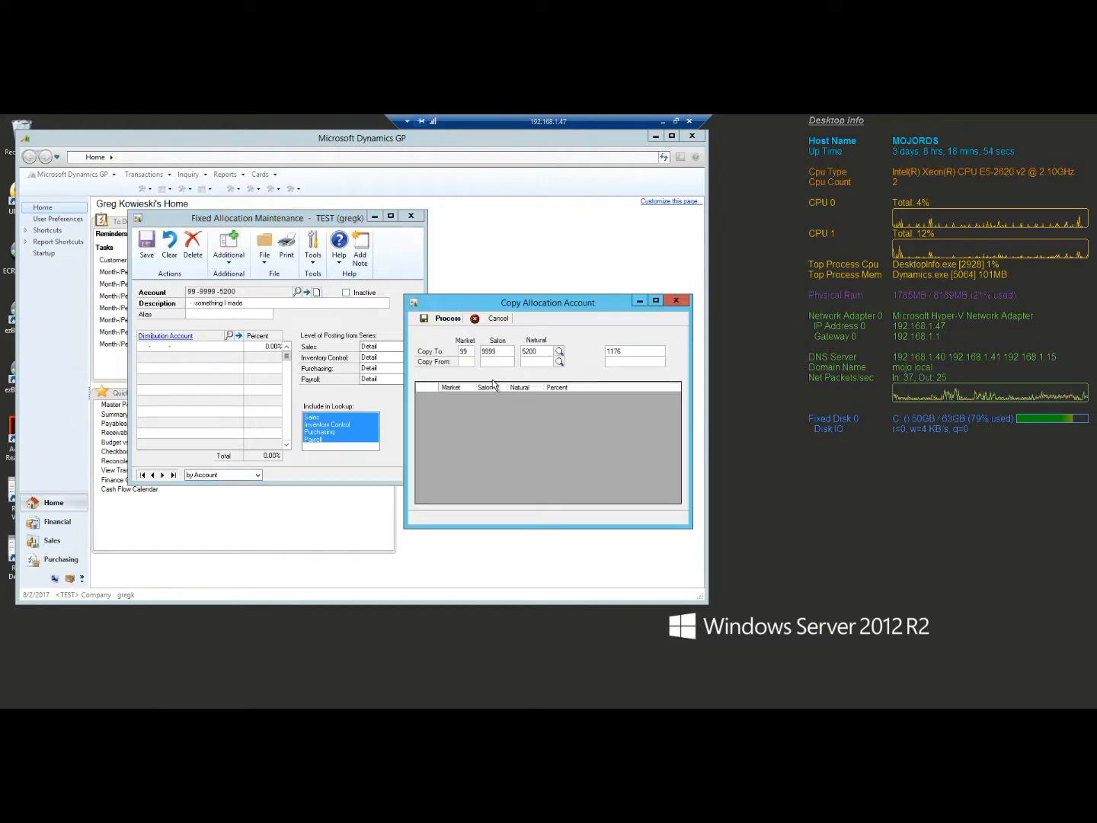
{"action": "left_click", "coordinate": [463, 353]}
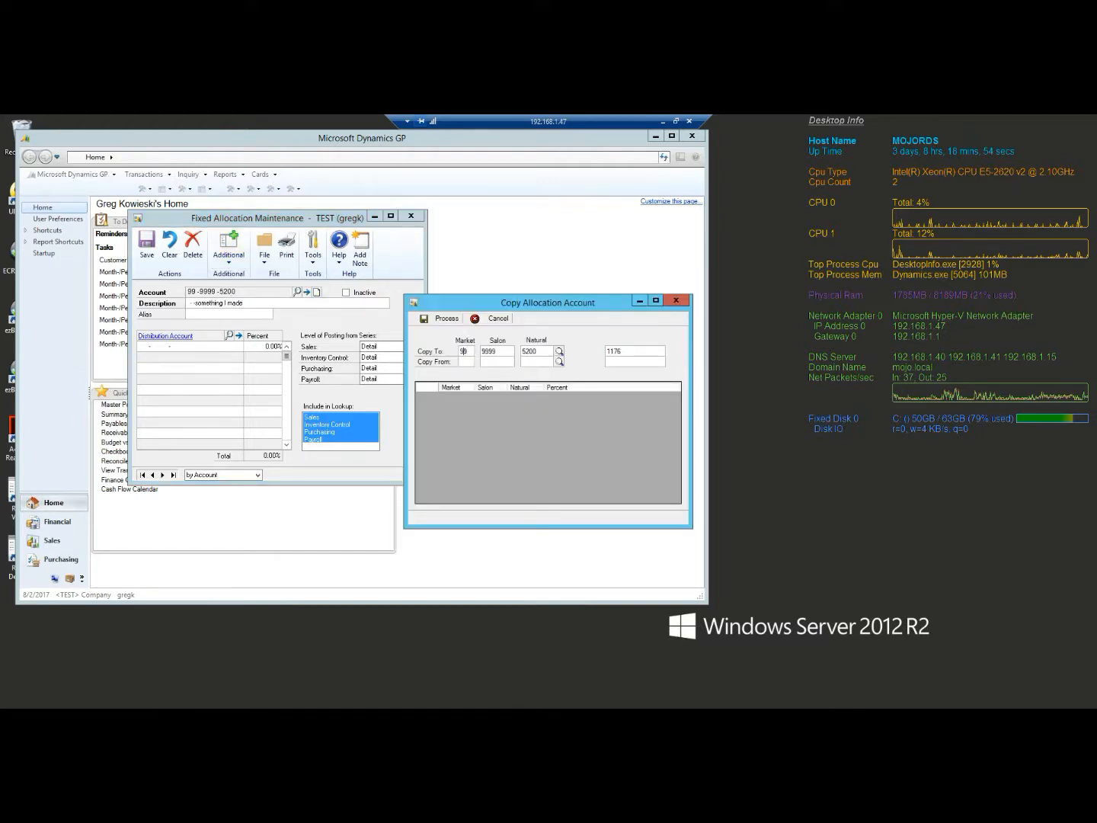
{"action": "left_click", "coordinate": [560, 362]}
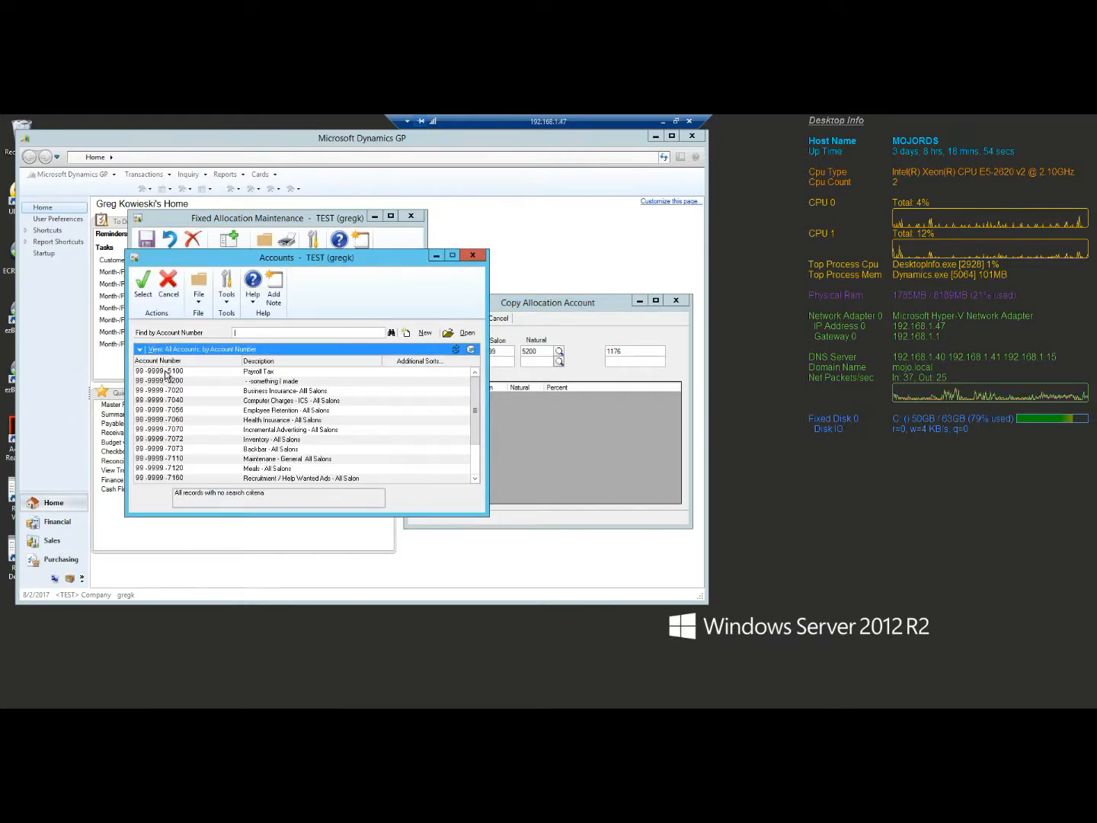
{"action": "double_click", "coordinate": [166, 374]}
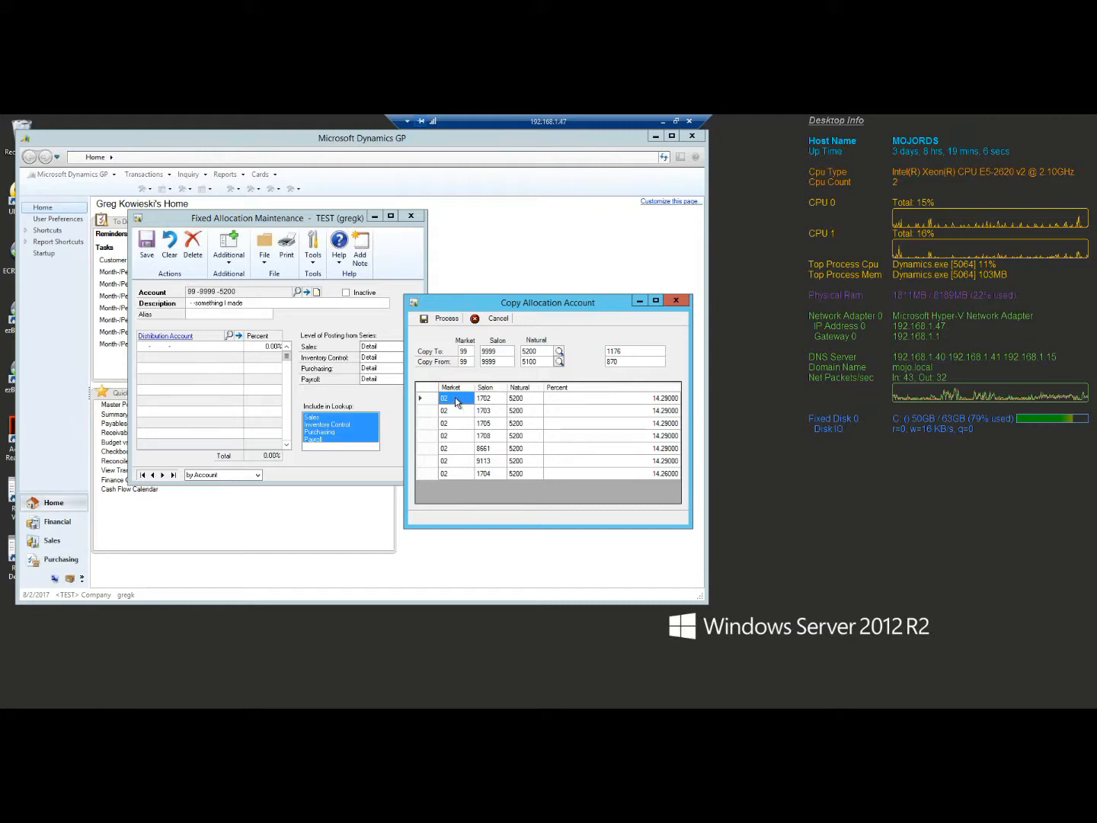
{"action": "left_click", "coordinate": [481, 398]}
{"action": "left_click", "coordinate": [519, 399]}
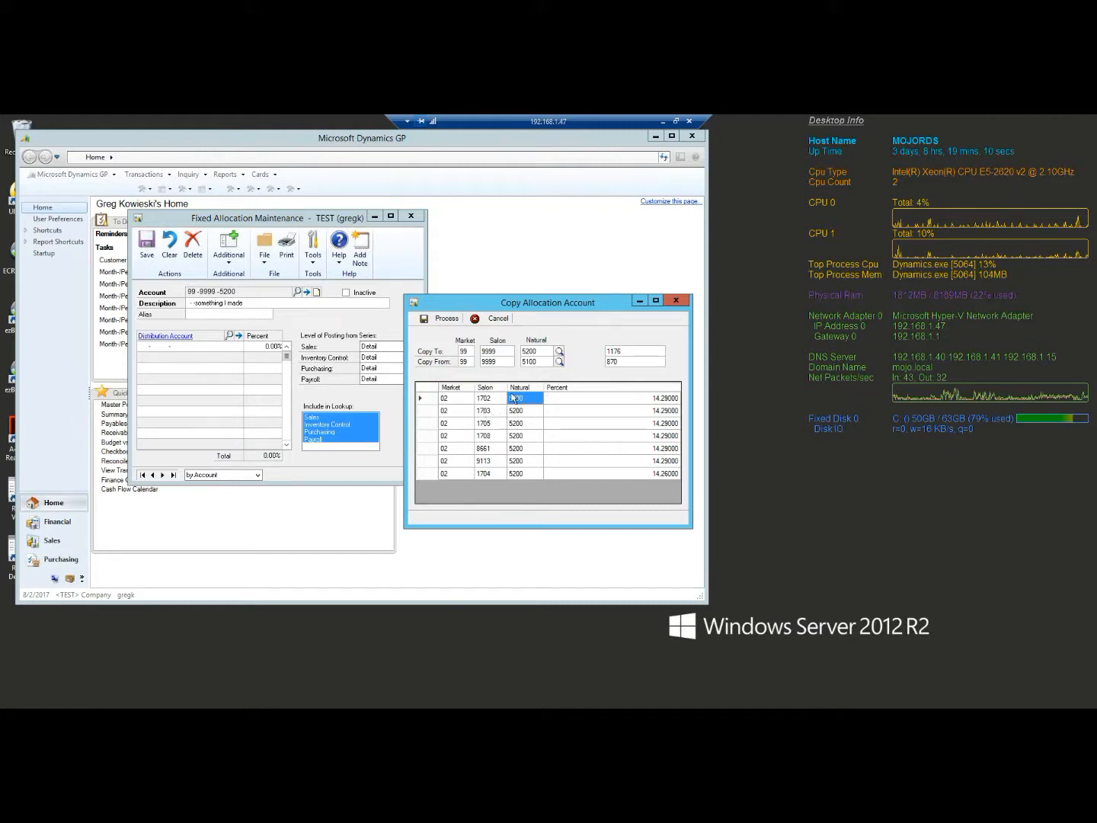
{"action": "left_click", "coordinate": [455, 318]}
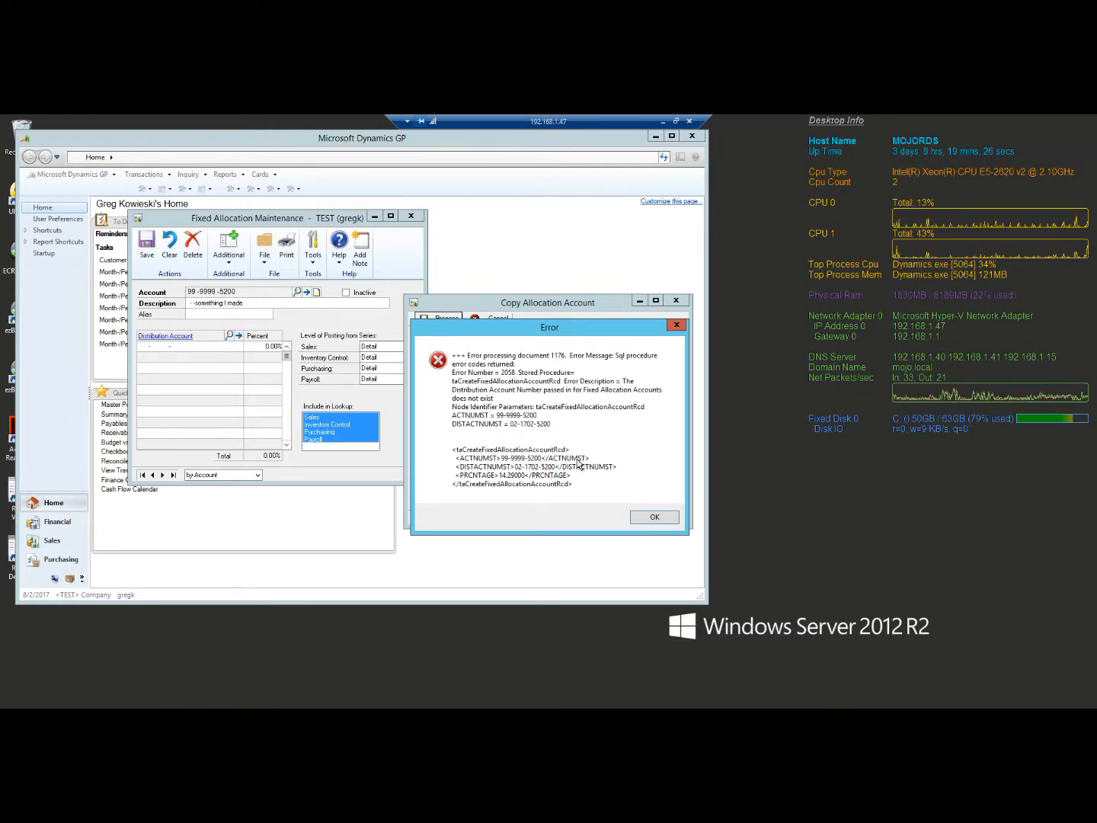
{"action": "left_click", "coordinate": [641, 518]}
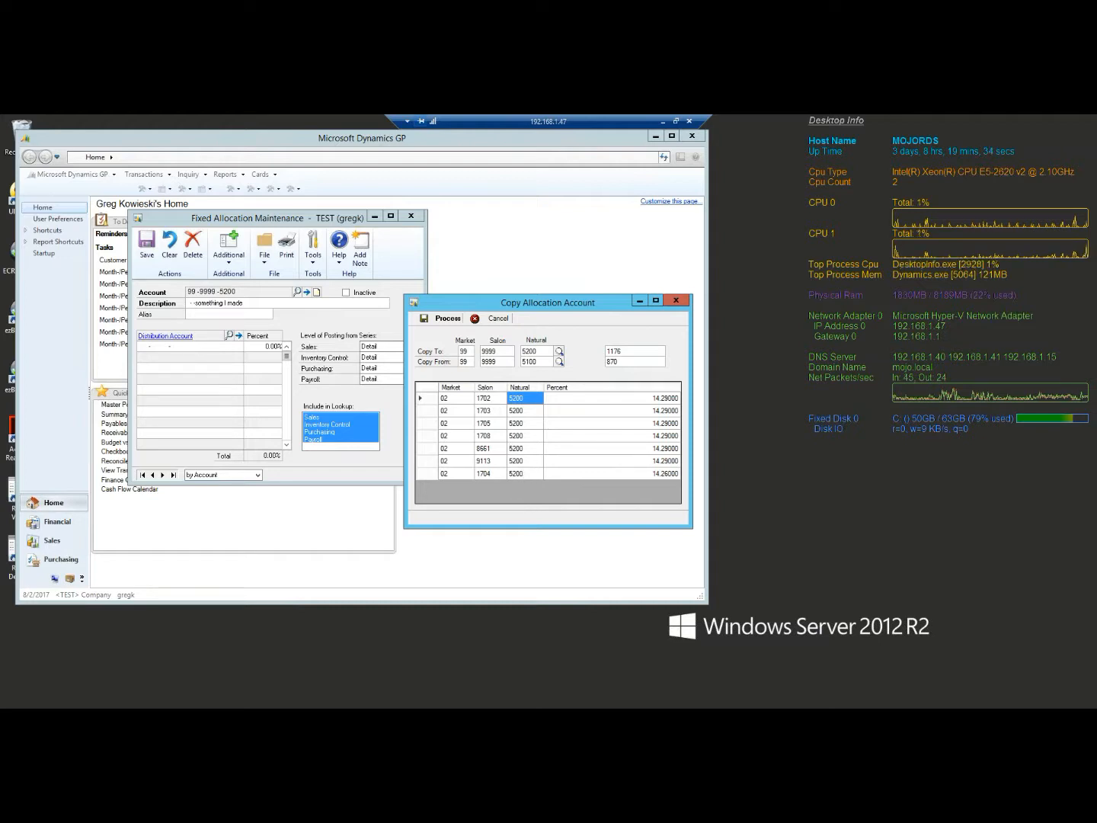
{"action": "left_click", "coordinate": [492, 319]}
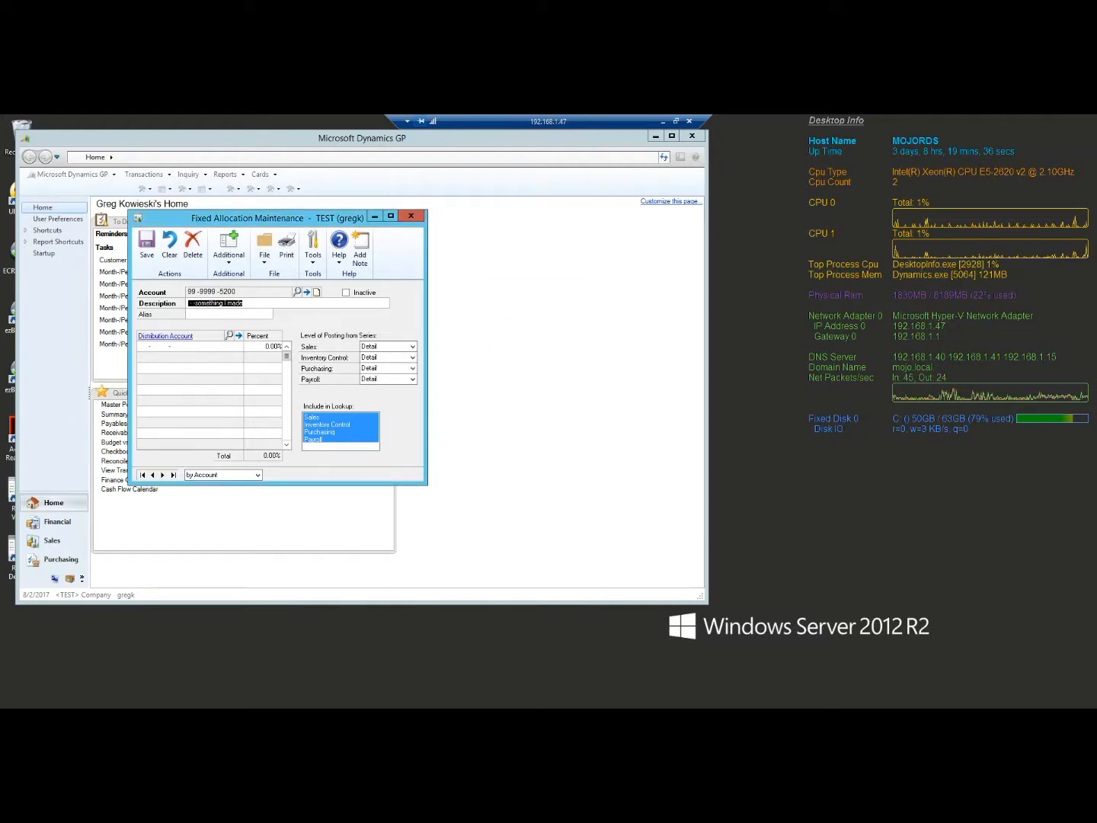
{"action": "left_click", "coordinate": [153, 475]}
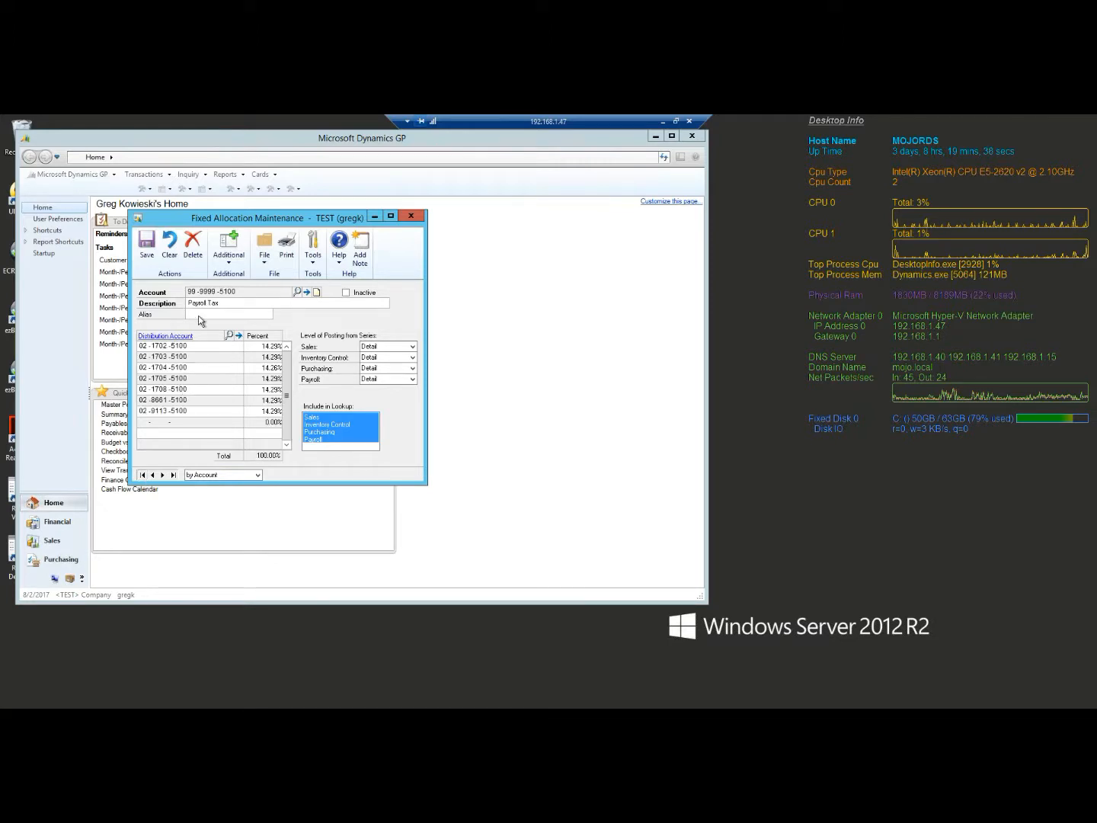
{"action": "left_click", "coordinate": [163, 475]}
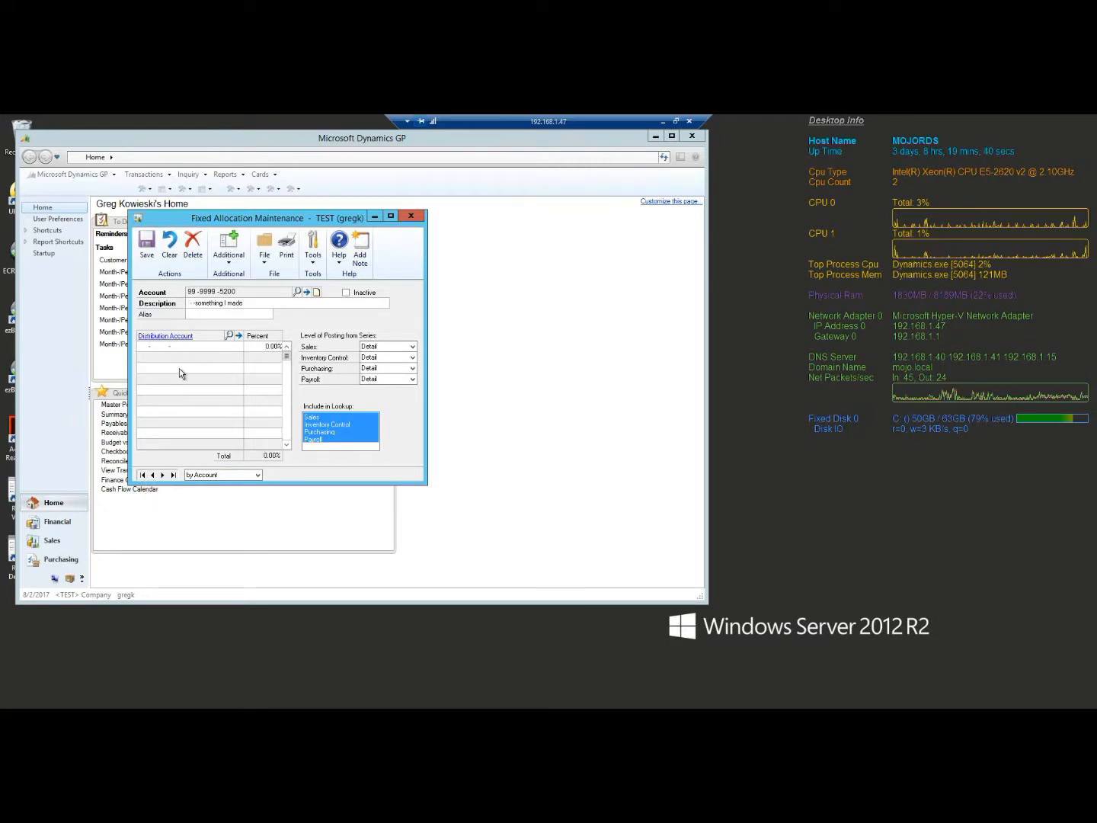
{"action": "left_click", "coordinate": [193, 245]}
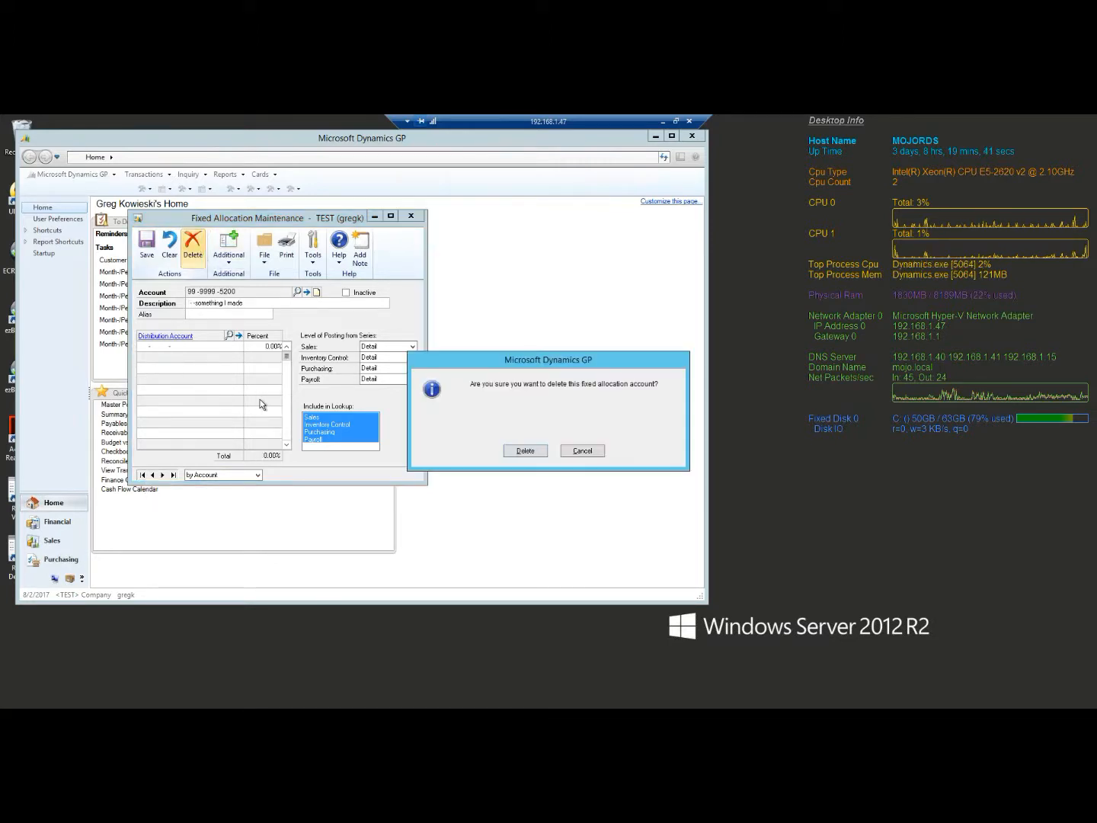
{"action": "left_click", "coordinate": [518, 451]}
{"action": "left_click", "coordinate": [164, 475]}
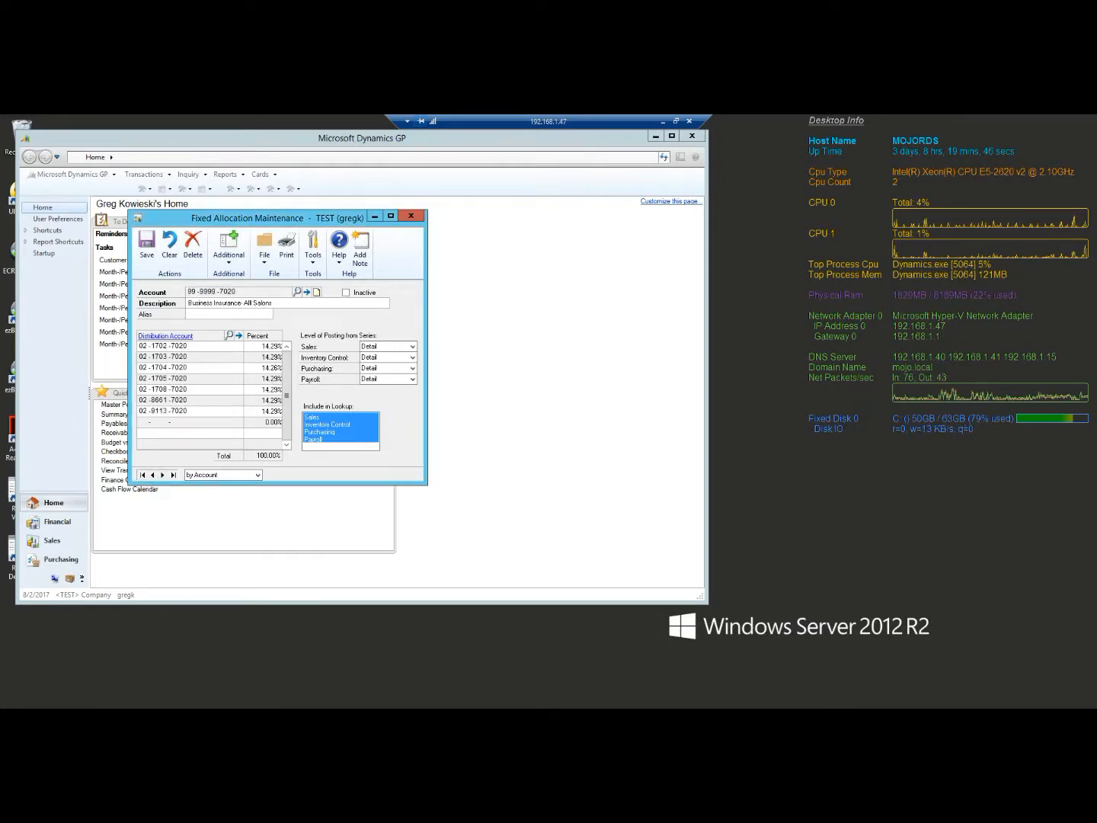
{"action": "right_click", "coordinate": [174, 347]}
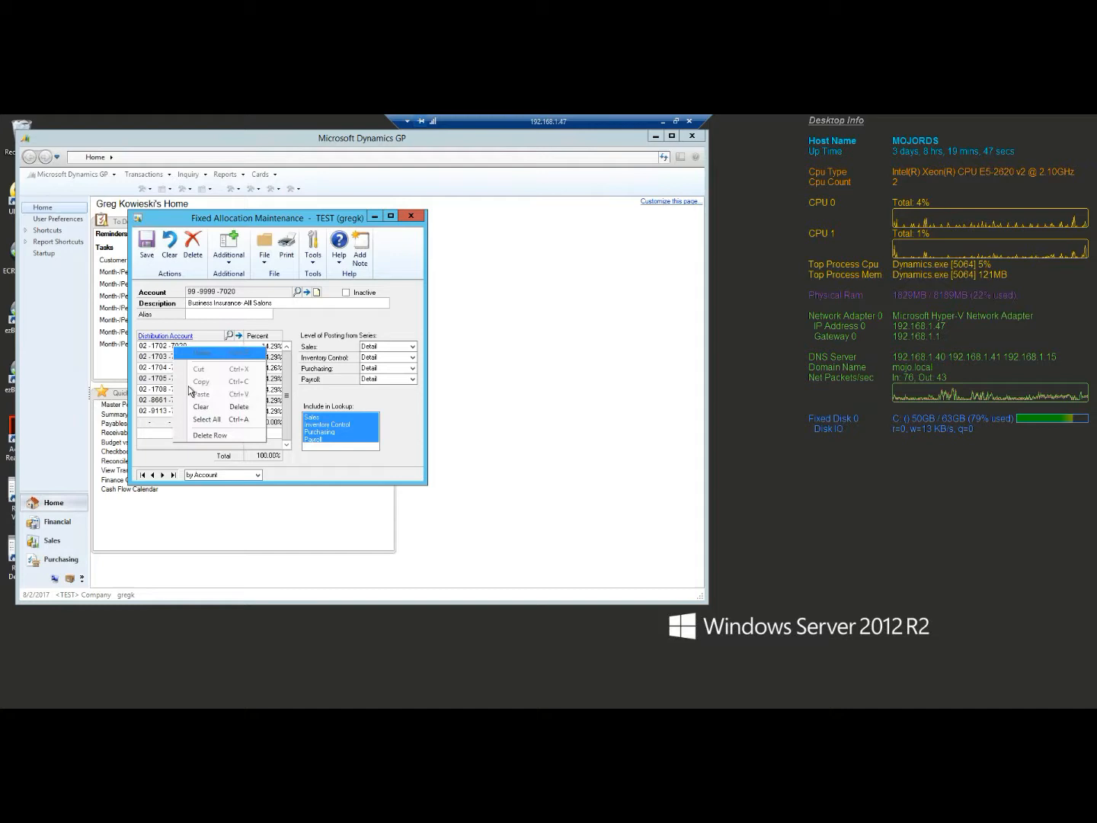
{"action": "left_click", "coordinate": [211, 434]}
{"action": "key", "text": "Return"}
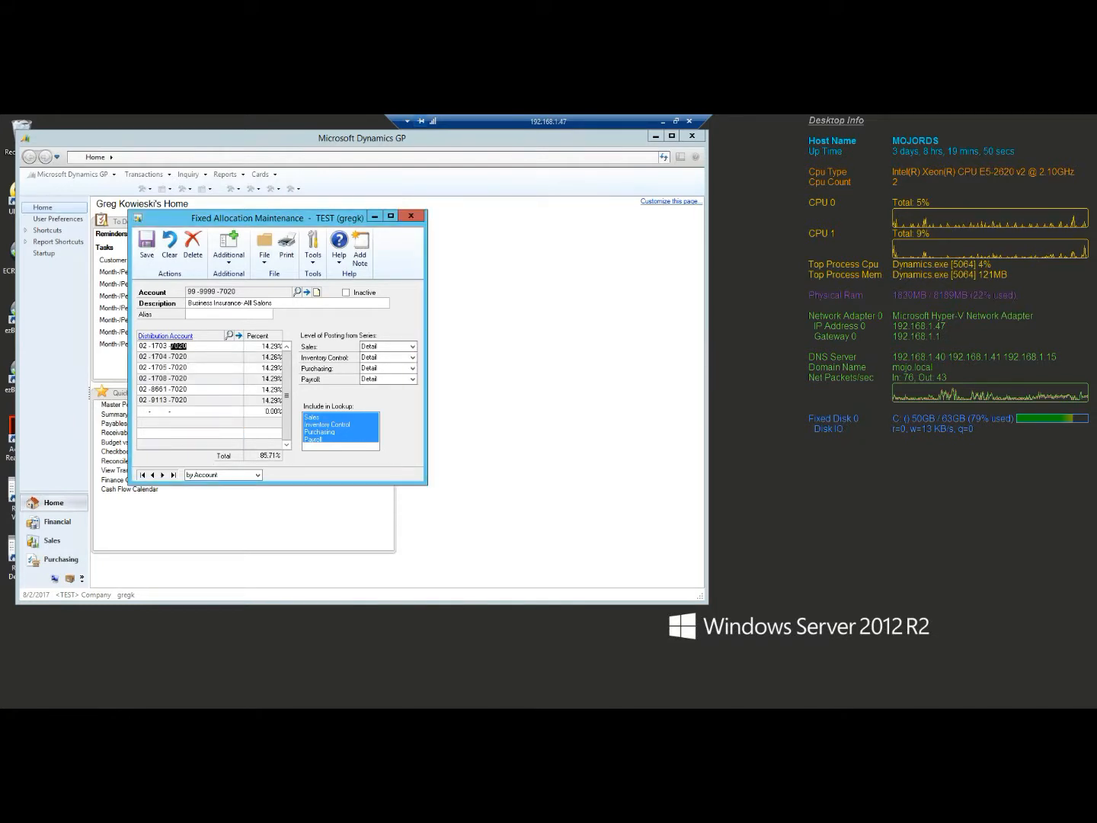
{"action": "right_click", "coordinate": [183, 347]}
{"action": "left_click", "coordinate": [221, 434]}
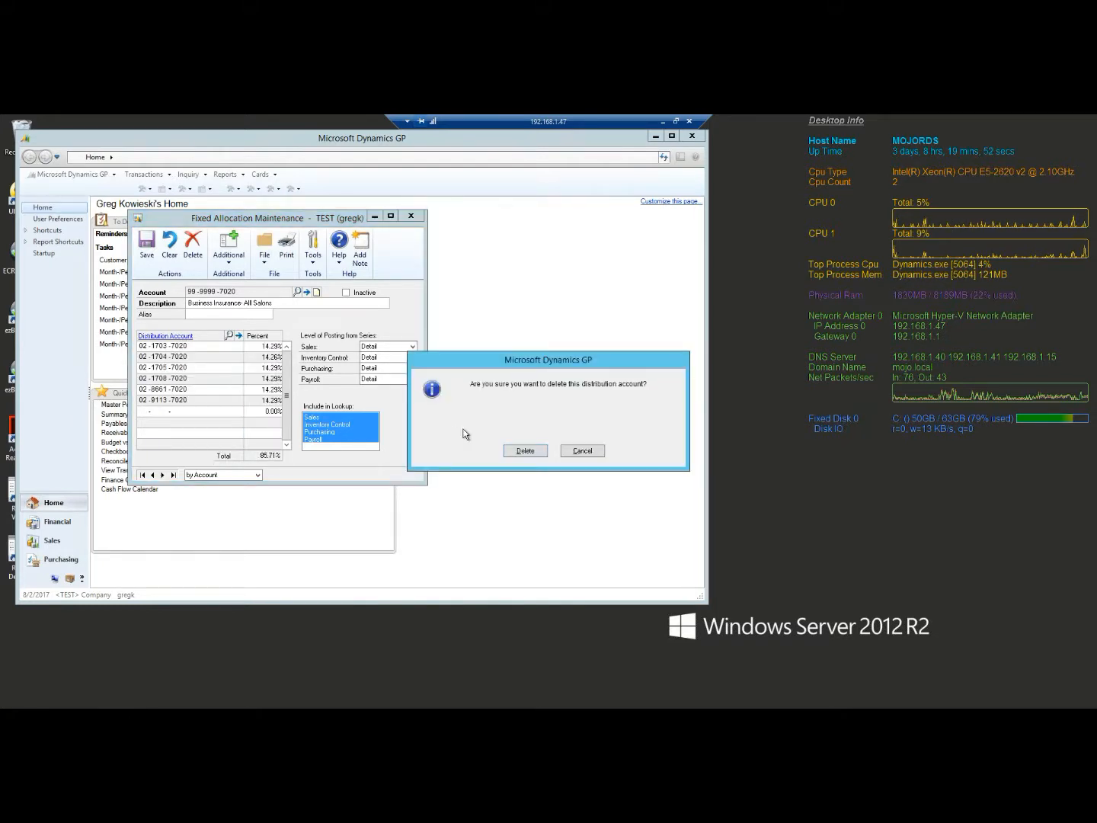
{"action": "left_click", "coordinate": [522, 451]}
{"action": "right_click", "coordinate": [184, 347]}
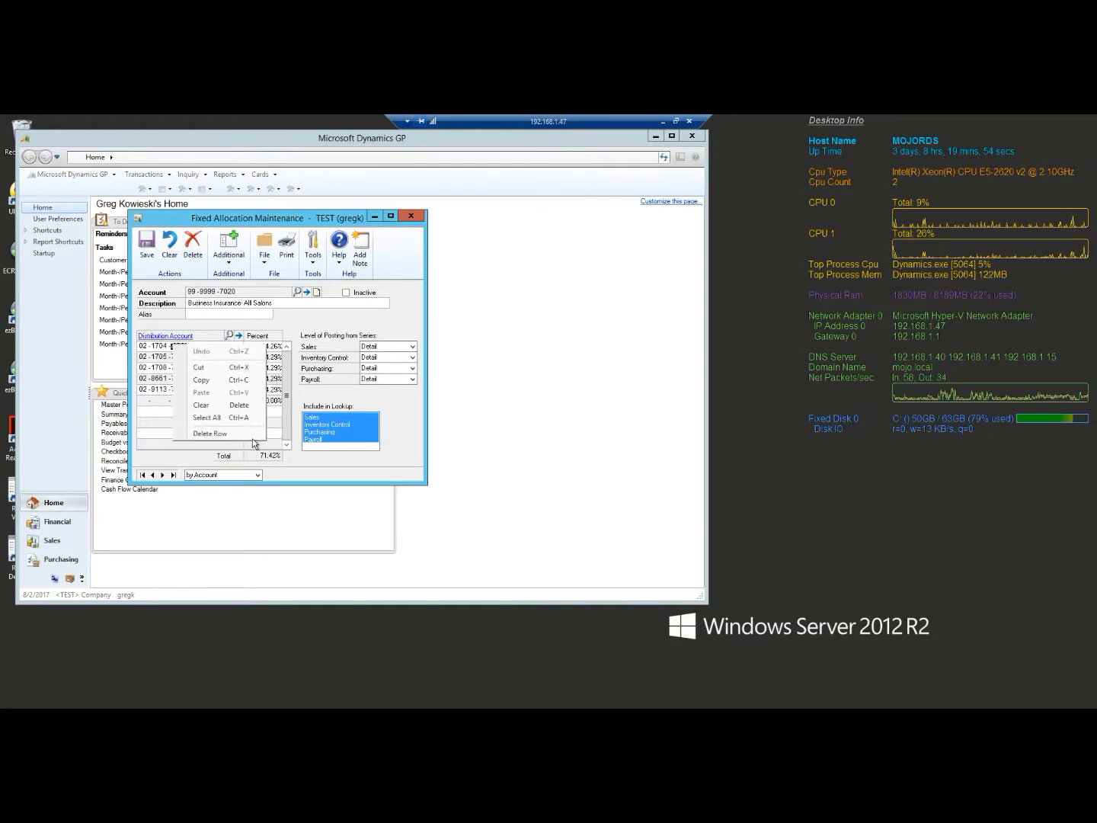
{"action": "left_click", "coordinate": [221, 434]}
{"action": "left_click", "coordinate": [525, 451]}
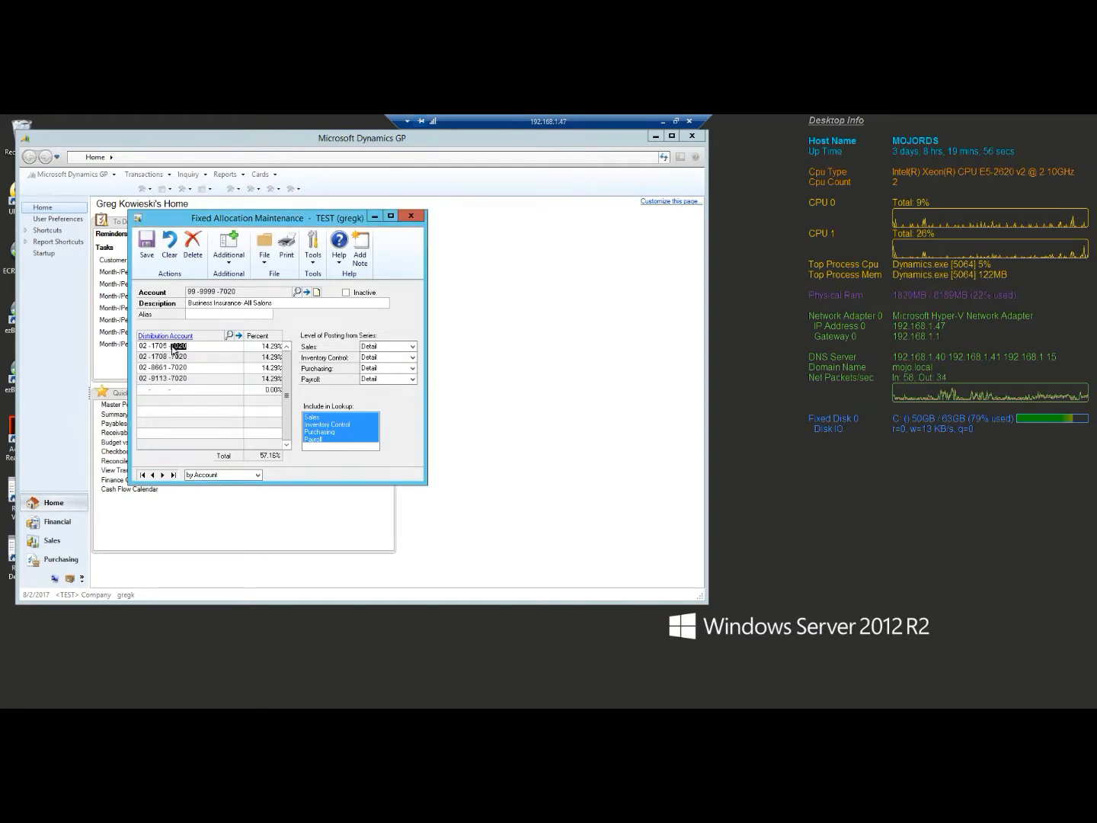
{"action": "right_click", "coordinate": [182, 347]}
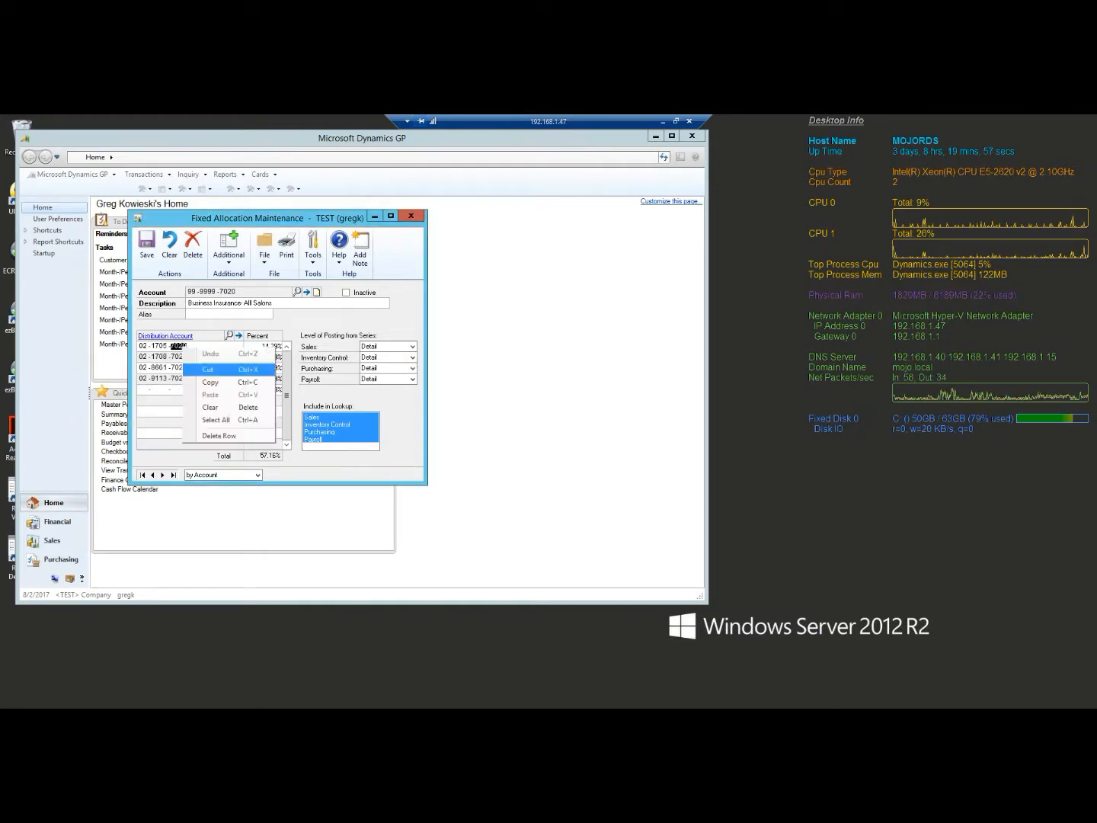
{"action": "left_click", "coordinate": [225, 437]}
{"action": "left_click", "coordinate": [525, 451]}
{"action": "right_click", "coordinate": [182, 347]}
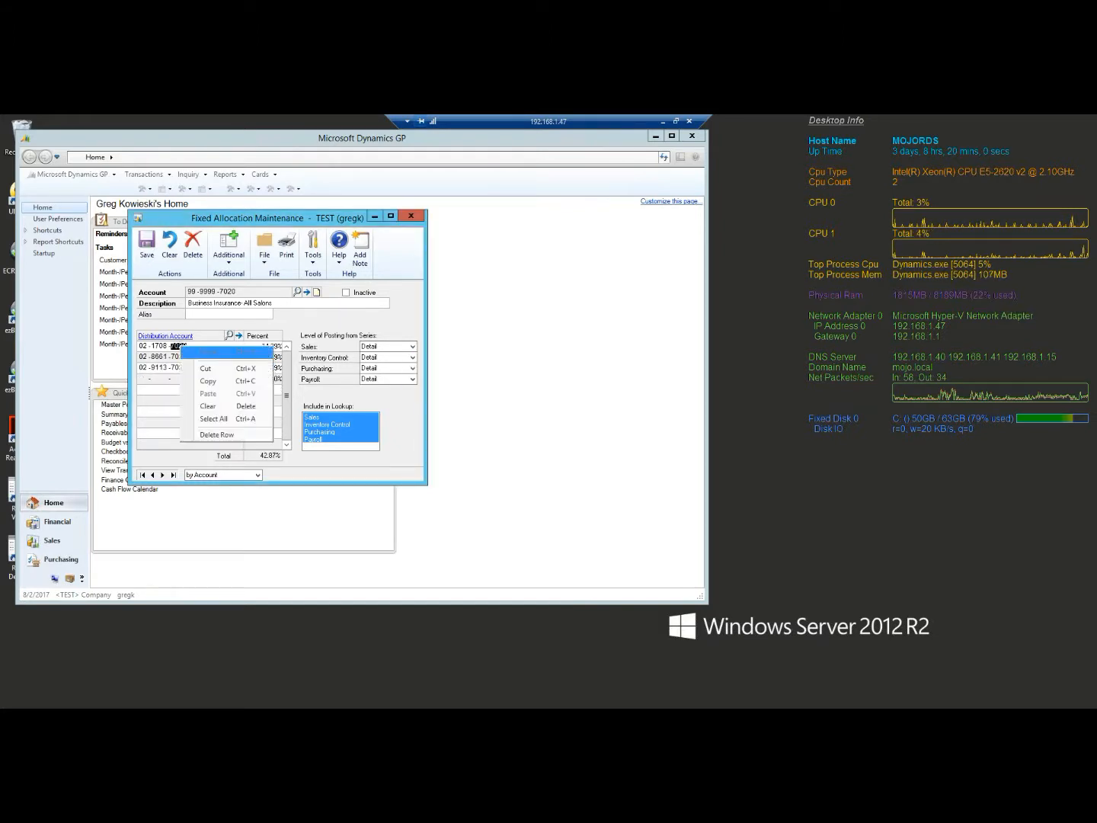
{"action": "left_click", "coordinate": [223, 437]}
{"action": "left_click", "coordinate": [525, 452]}
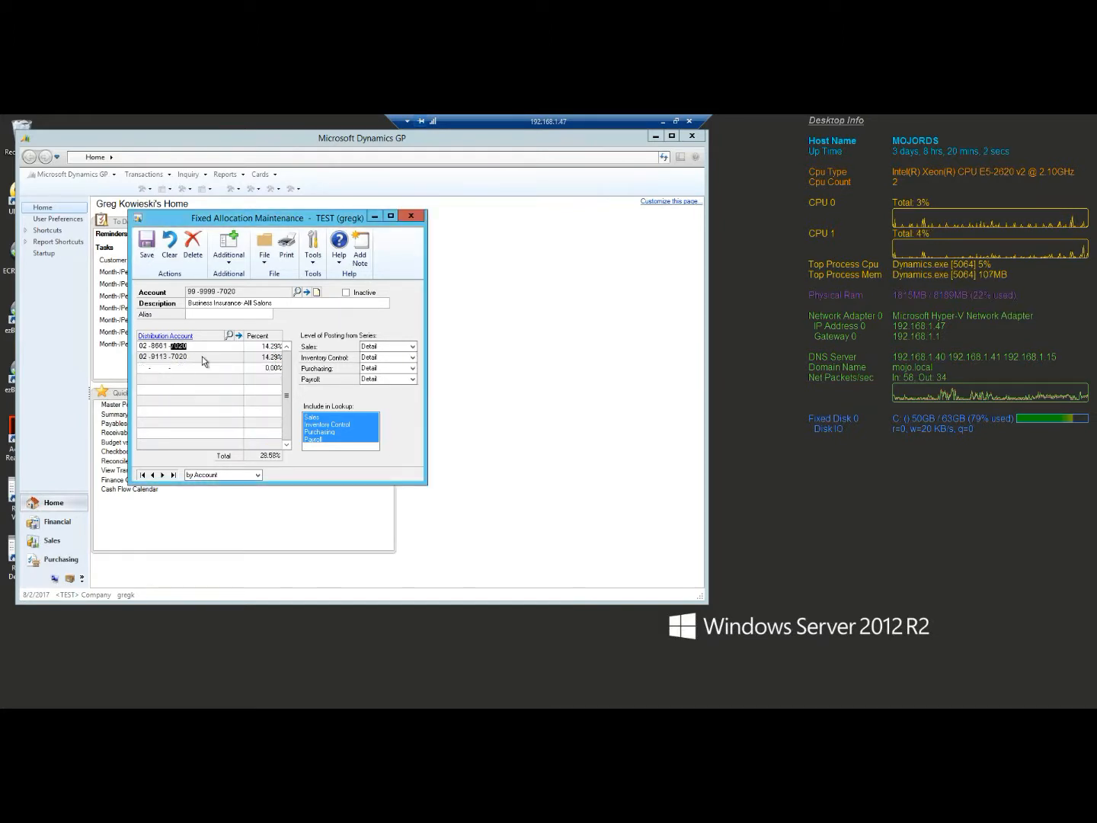
{"action": "right_click", "coordinate": [182, 347]}
{"action": "left_click", "coordinate": [234, 439]}
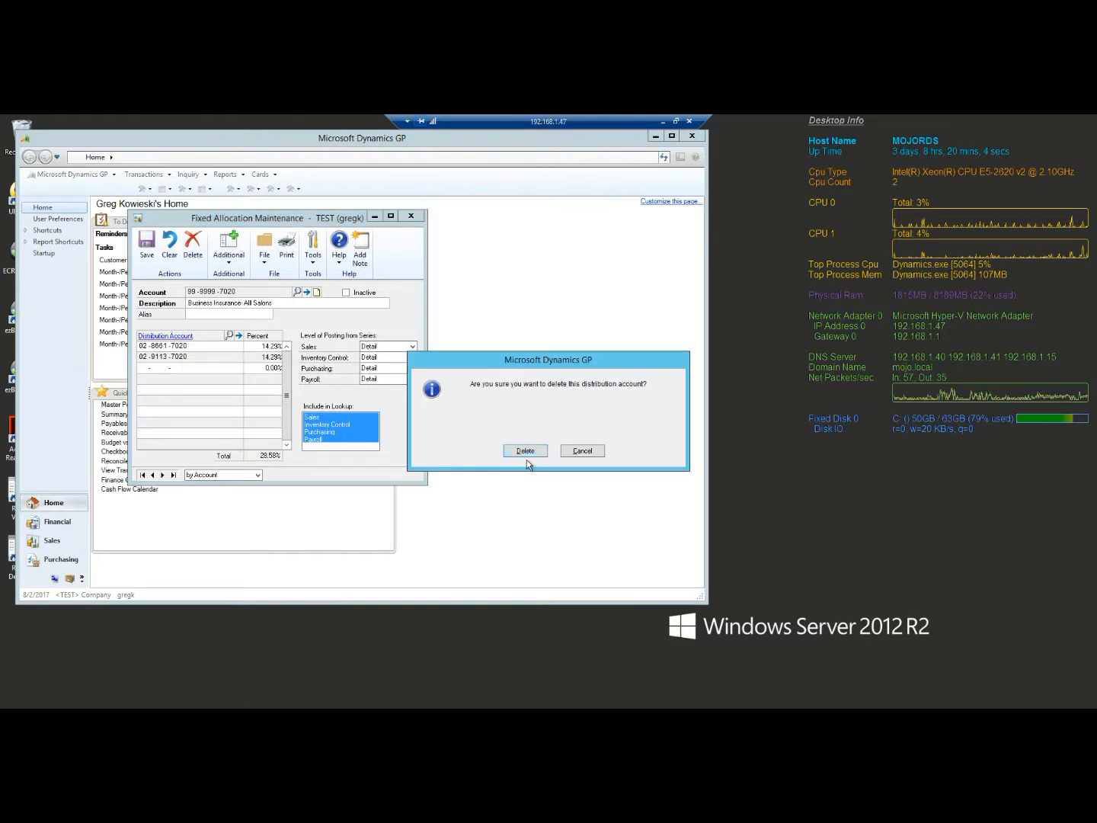
{"action": "left_click", "coordinate": [526, 456]}
{"action": "right_click", "coordinate": [179, 346]}
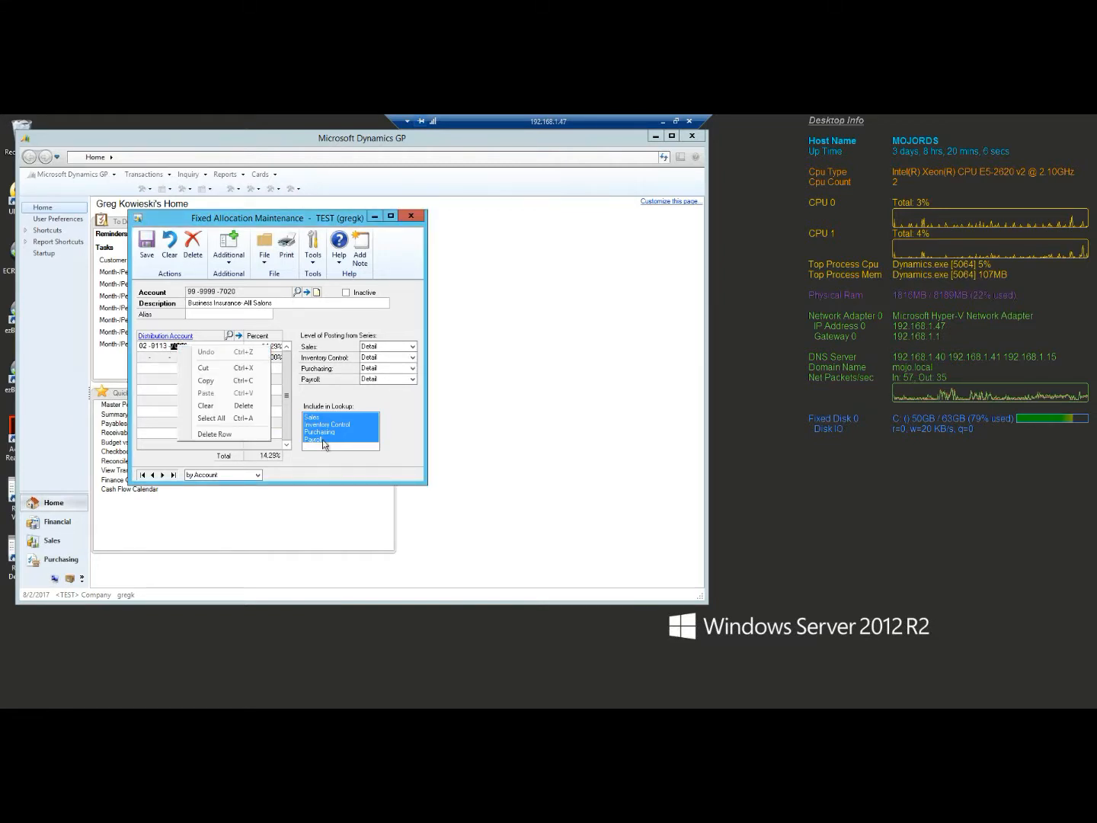
{"action": "left_click", "coordinate": [243, 444]}
{"action": "left_click", "coordinate": [522, 451]}
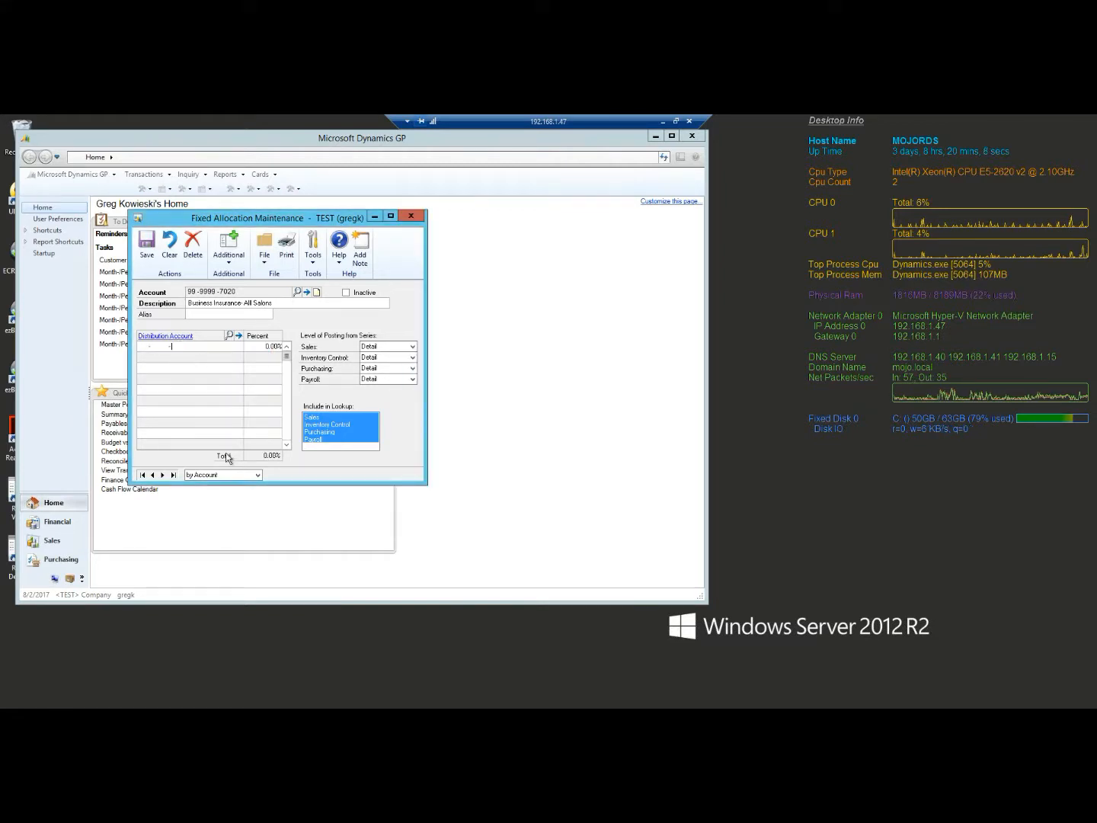
{"action": "left_click", "coordinate": [146, 242]}
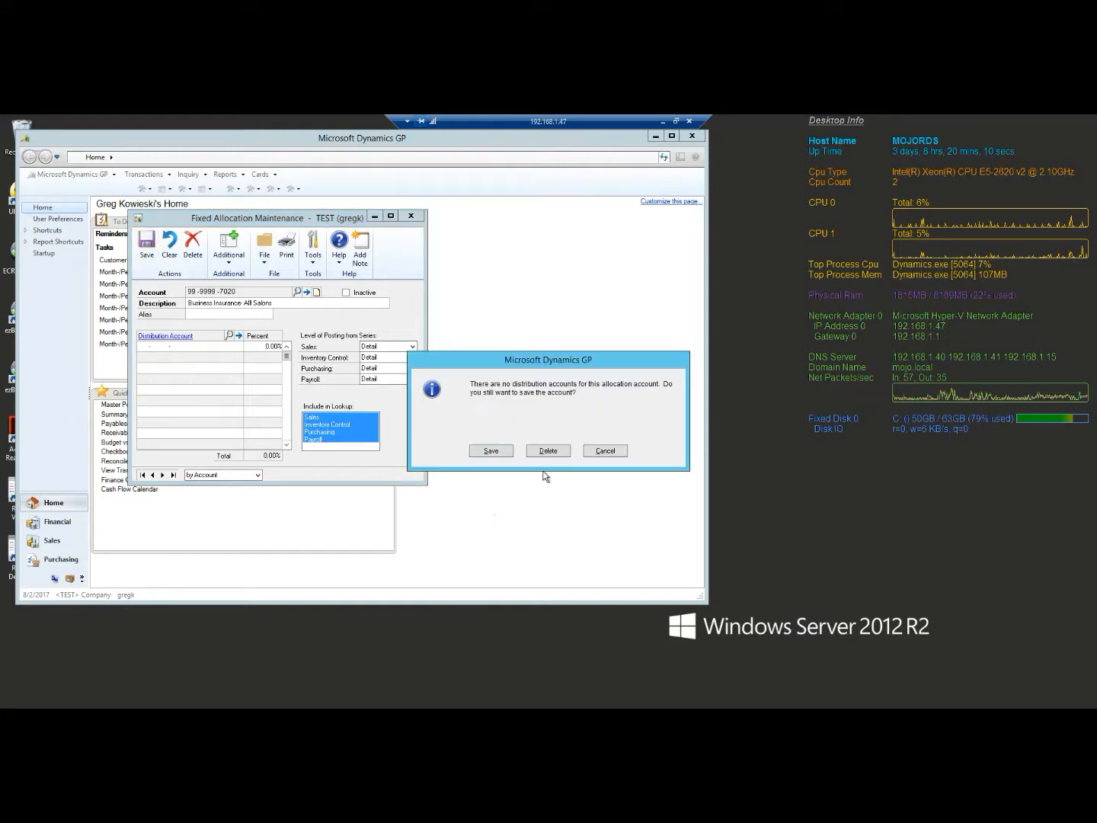
{"action": "left_click", "coordinate": [478, 451]}
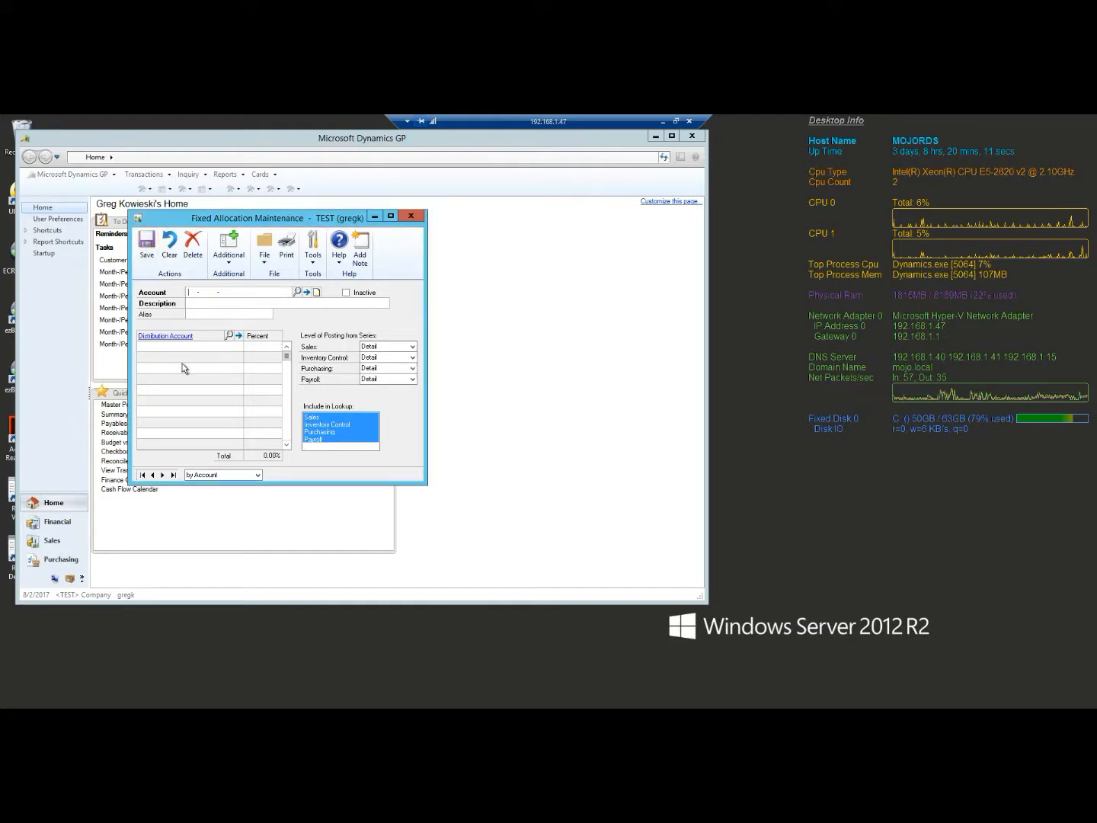
{"action": "left_click", "coordinate": [161, 476]}
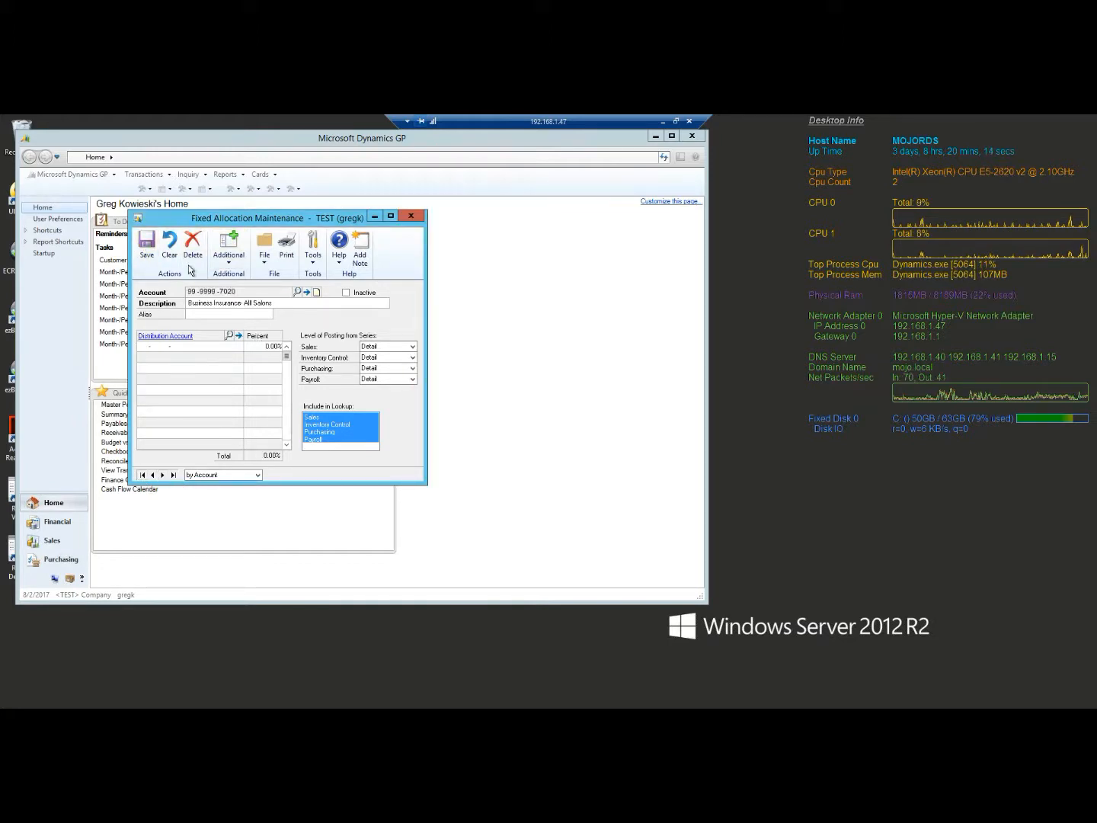
{"action": "left_click", "coordinate": [234, 260]}
{"action": "left_click", "coordinate": [277, 278]}
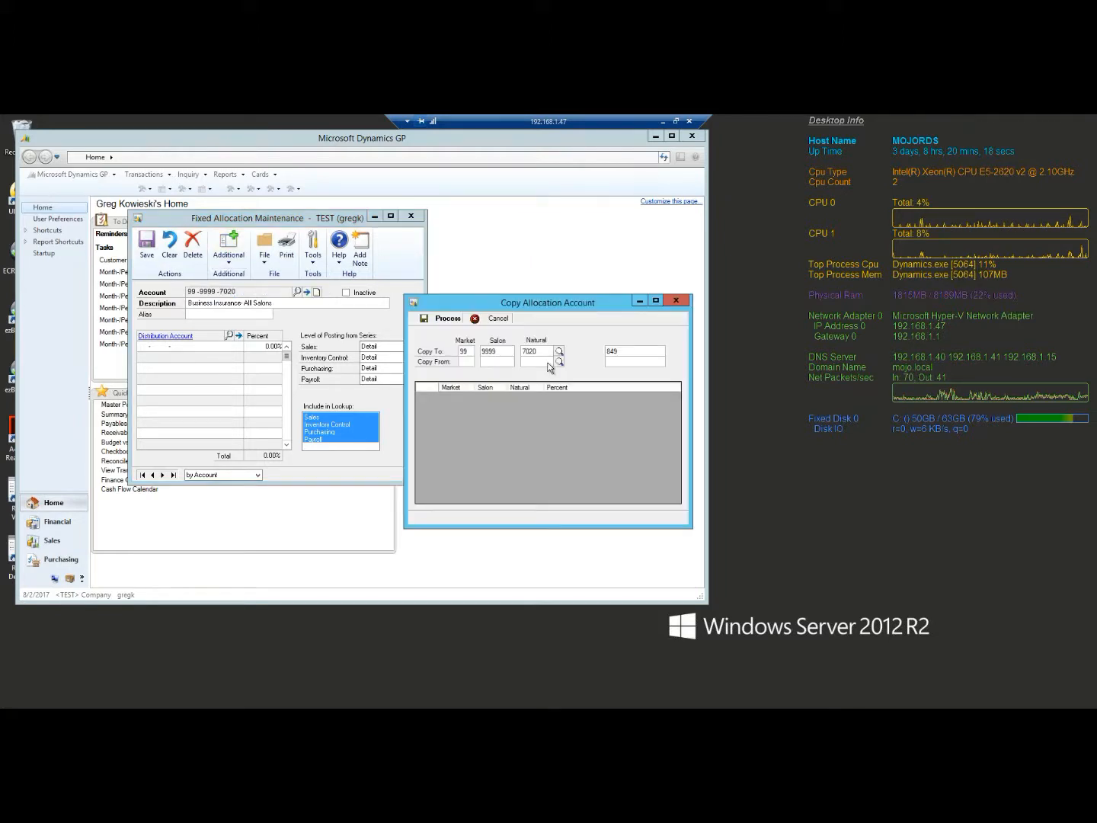
{"action": "left_click", "coordinate": [559, 361]}
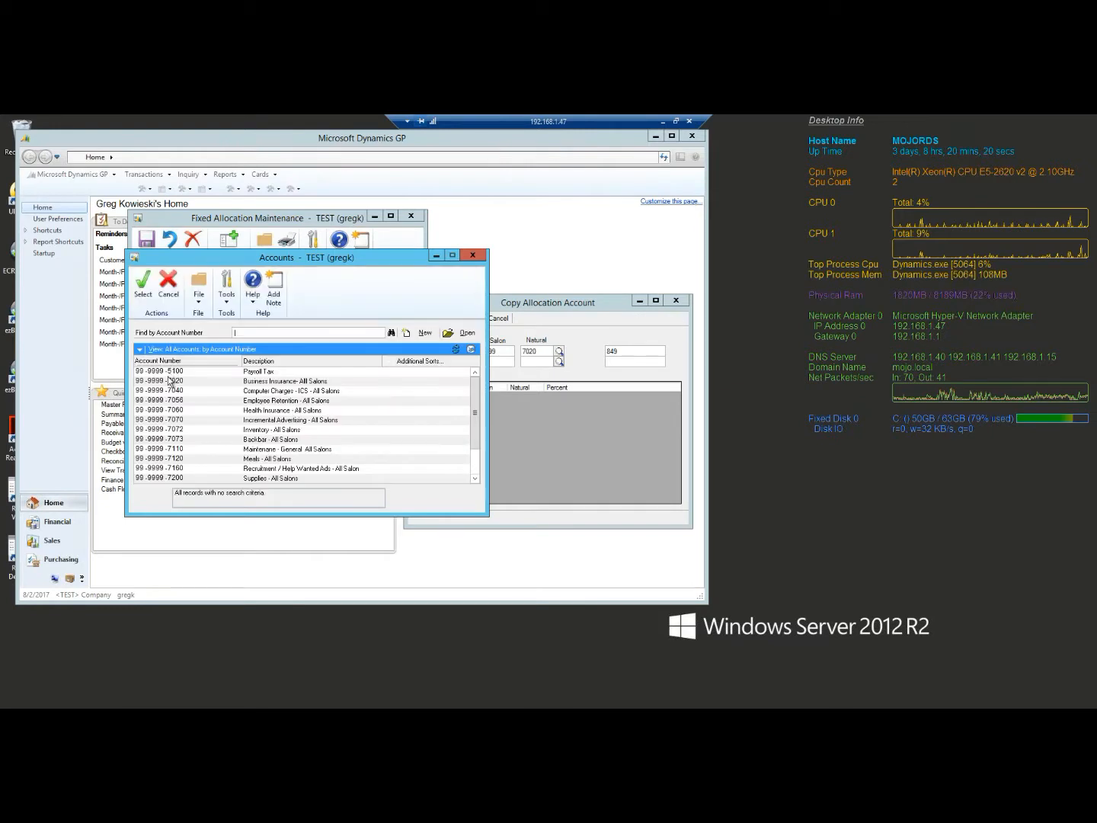
{"action": "double_click", "coordinate": [172, 377]}
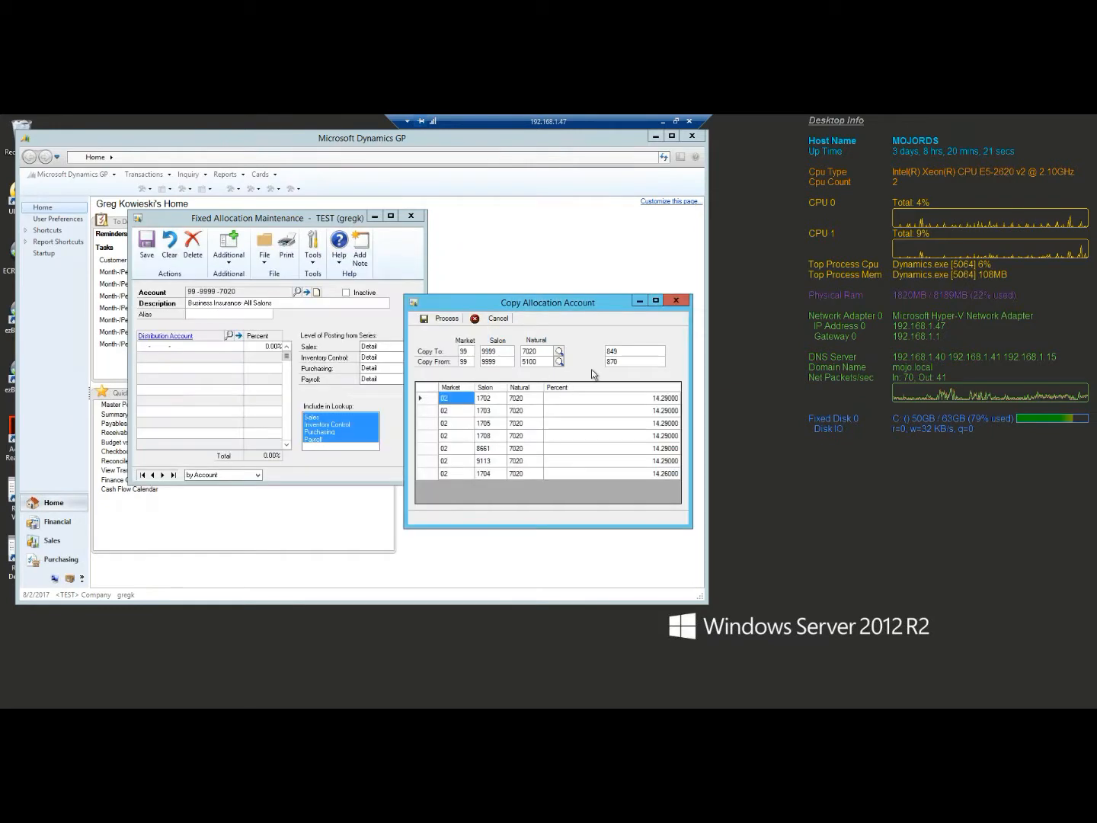
{"action": "left_click", "coordinate": [444, 319]}
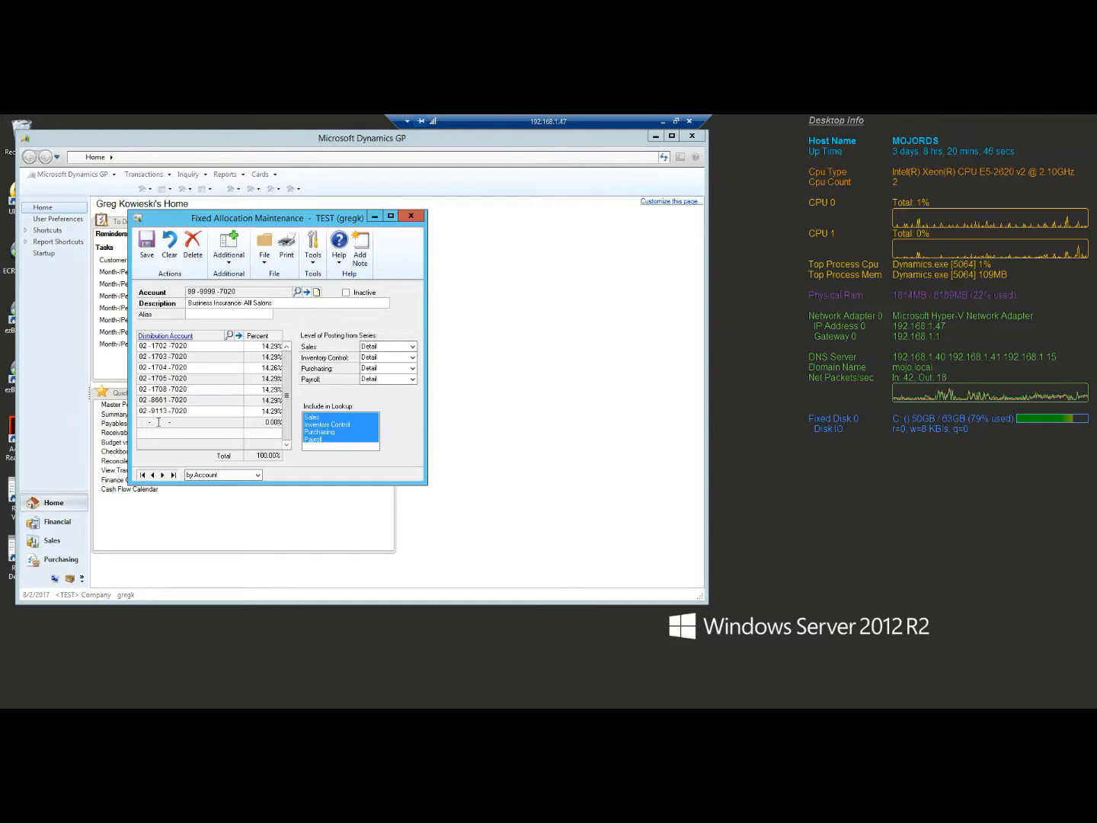
Open the Allocation Account Manager in Delete mode and list the allocation accounts for market 02, salon 1704
{"action": "left_click", "coordinate": [160, 369]}
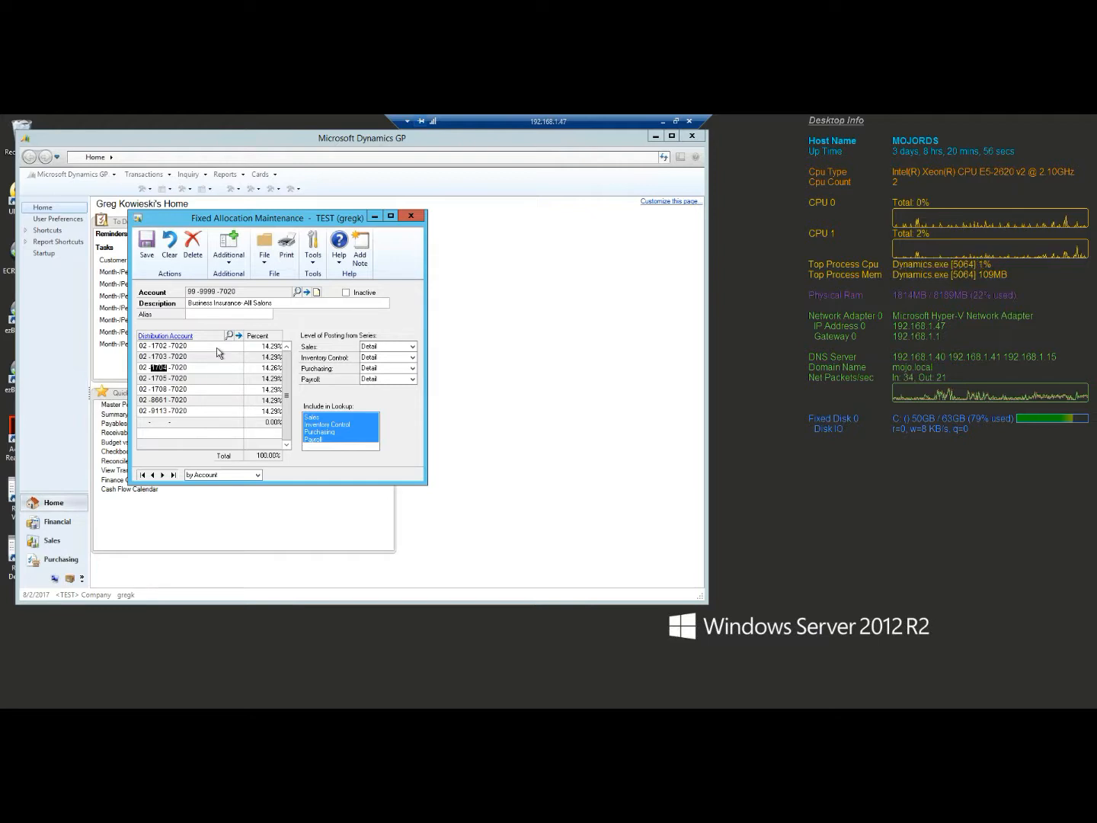
{"action": "left_click", "coordinate": [228, 250]}
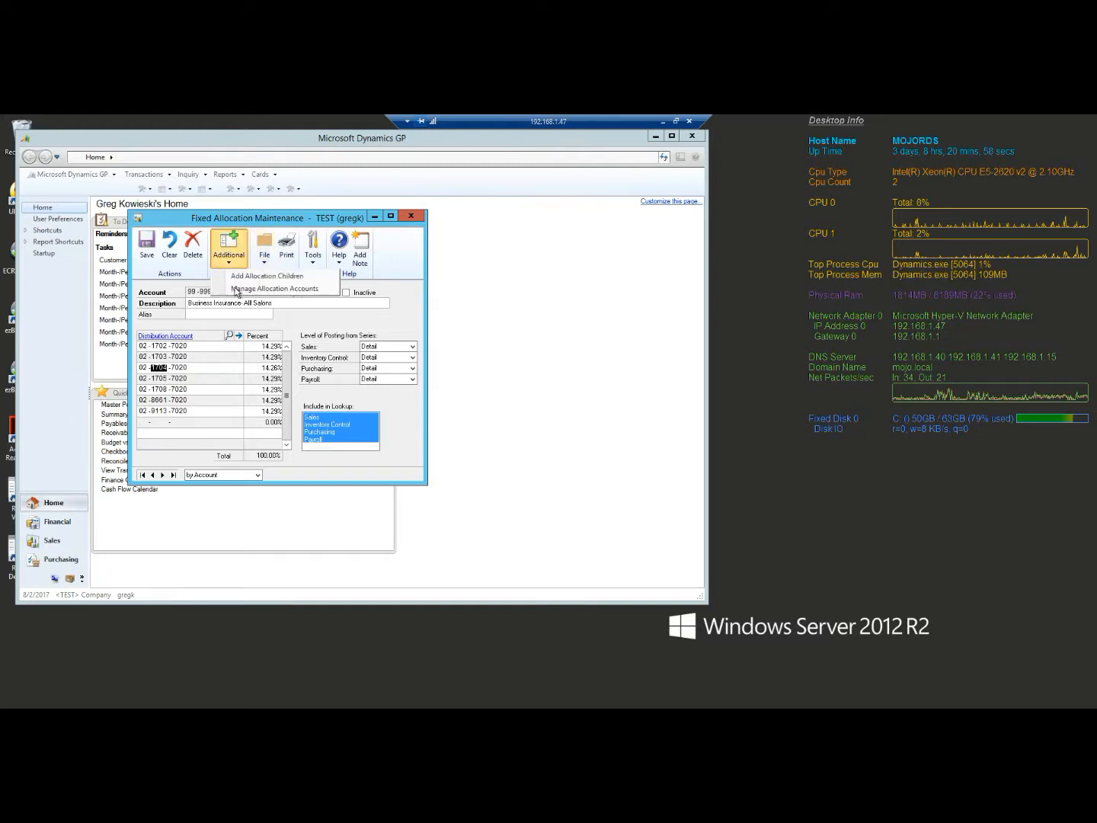
{"action": "left_click", "coordinate": [277, 289]}
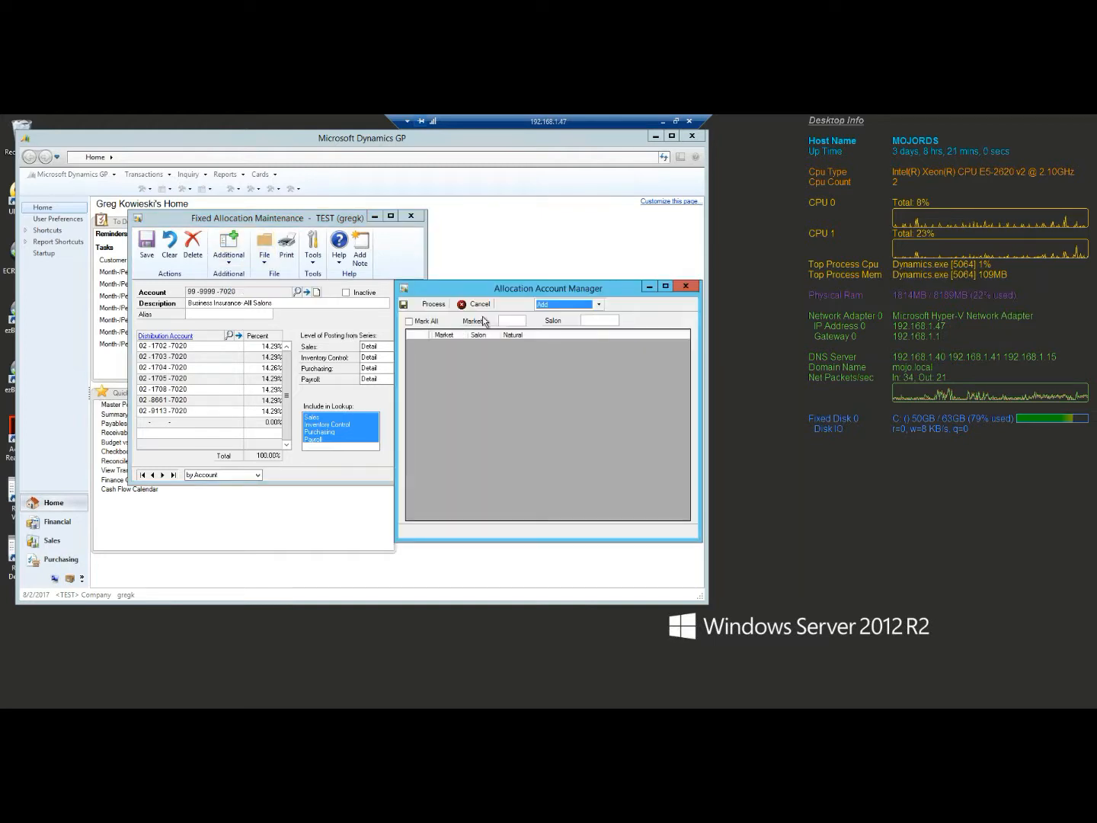
{"action": "left_click", "coordinate": [561, 304]}
{"action": "left_click", "coordinate": [557, 323]}
{"action": "left_click", "coordinate": [514, 320]}
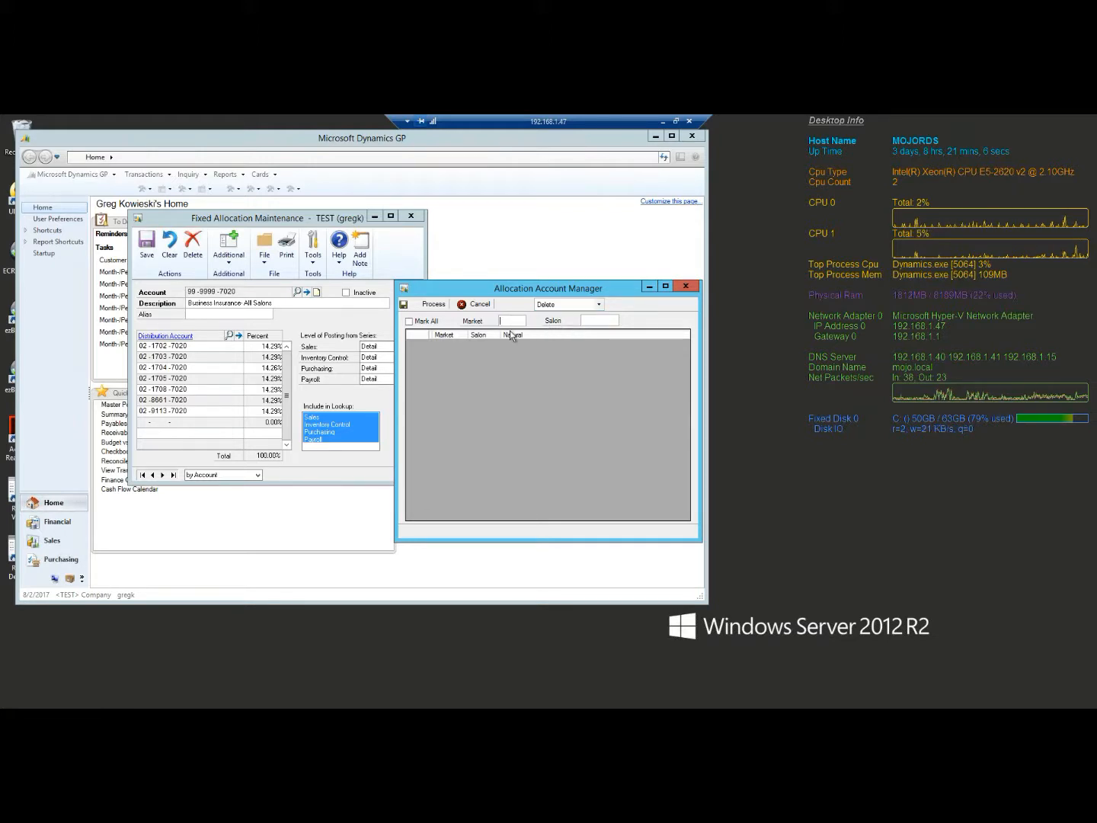
{"action": "type", "text": "02"}
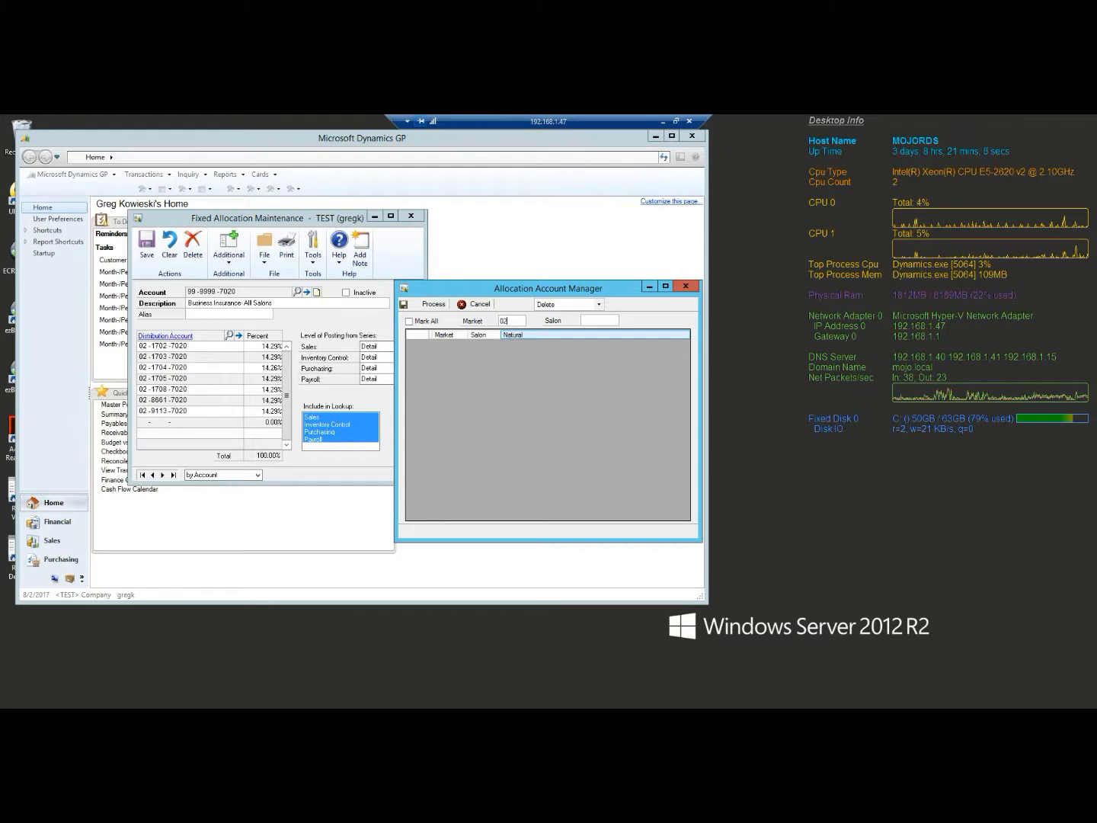
{"action": "left_click", "coordinate": [595, 321]}
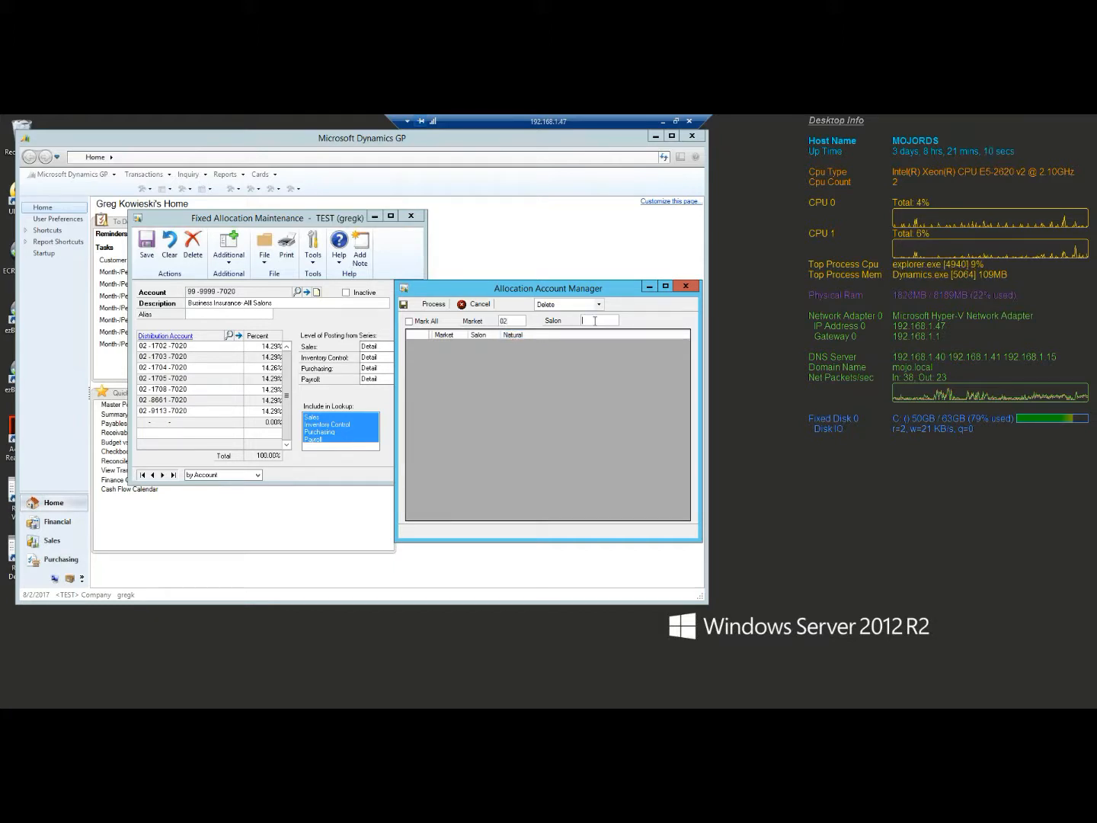
{"action": "type", "text": "1704"}
{"action": "key", "text": "Tab"}
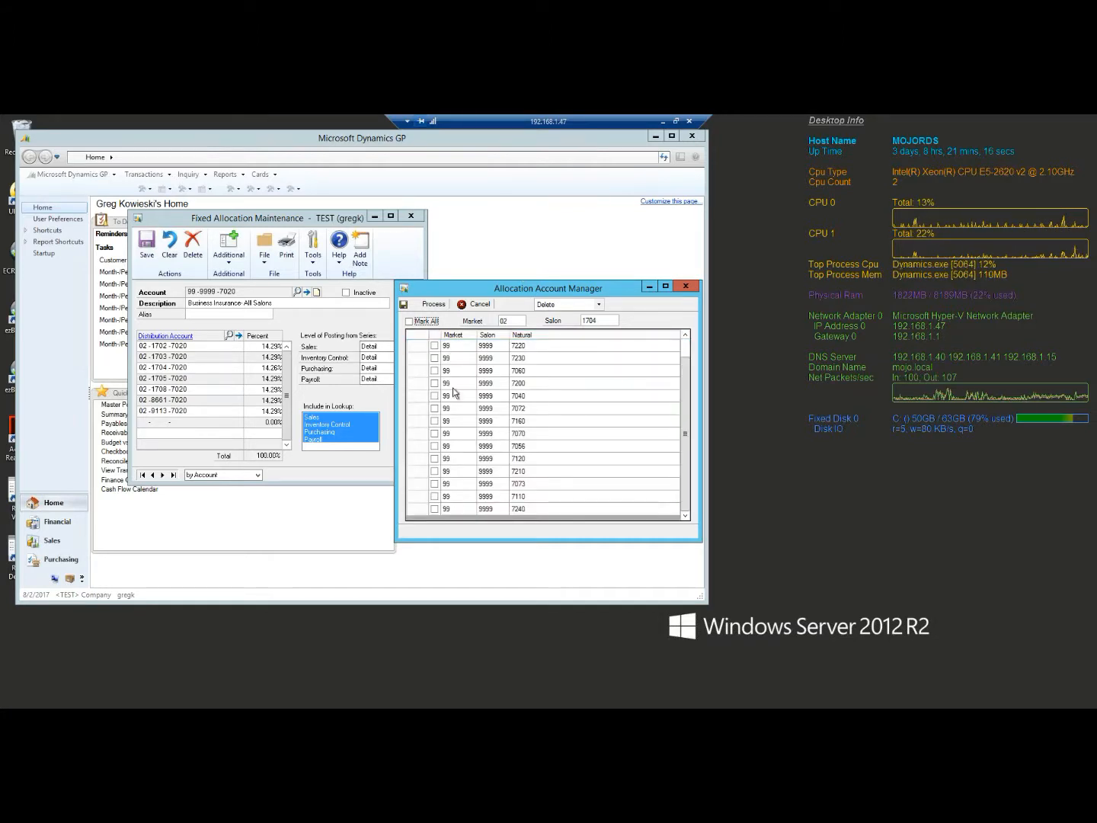
{"action": "left_click_drag", "start_coordinate": [687, 459], "coordinate": [691, 373]}
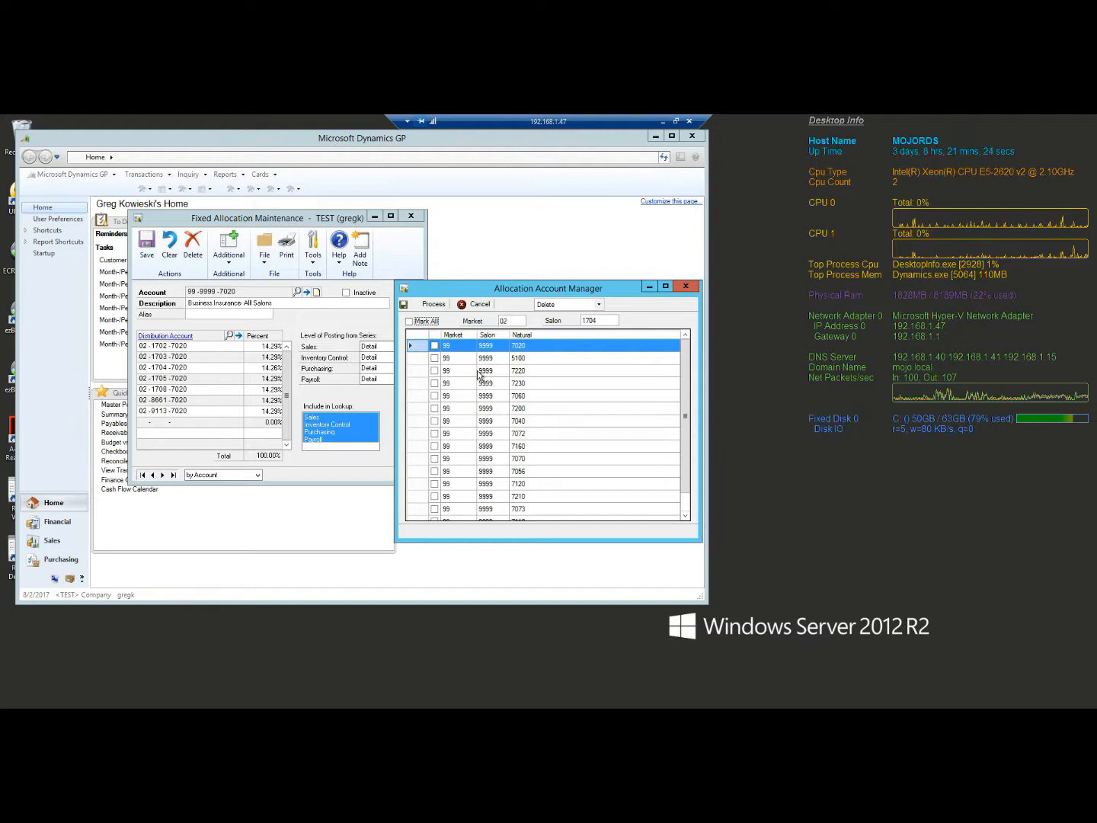
{"action": "left_click", "coordinate": [410, 321]}
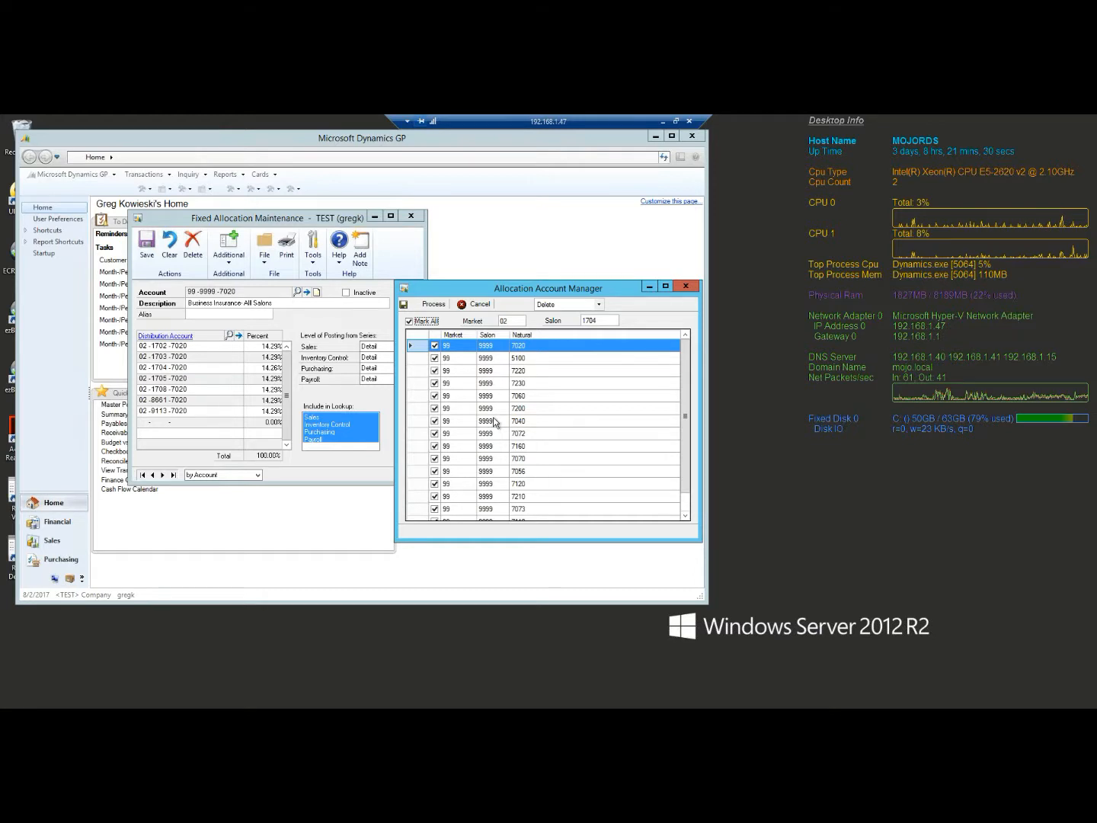
{"action": "left_click", "coordinate": [425, 321]}
{"action": "left_click", "coordinate": [434, 358]}
{"action": "left_click", "coordinate": [434, 370]}
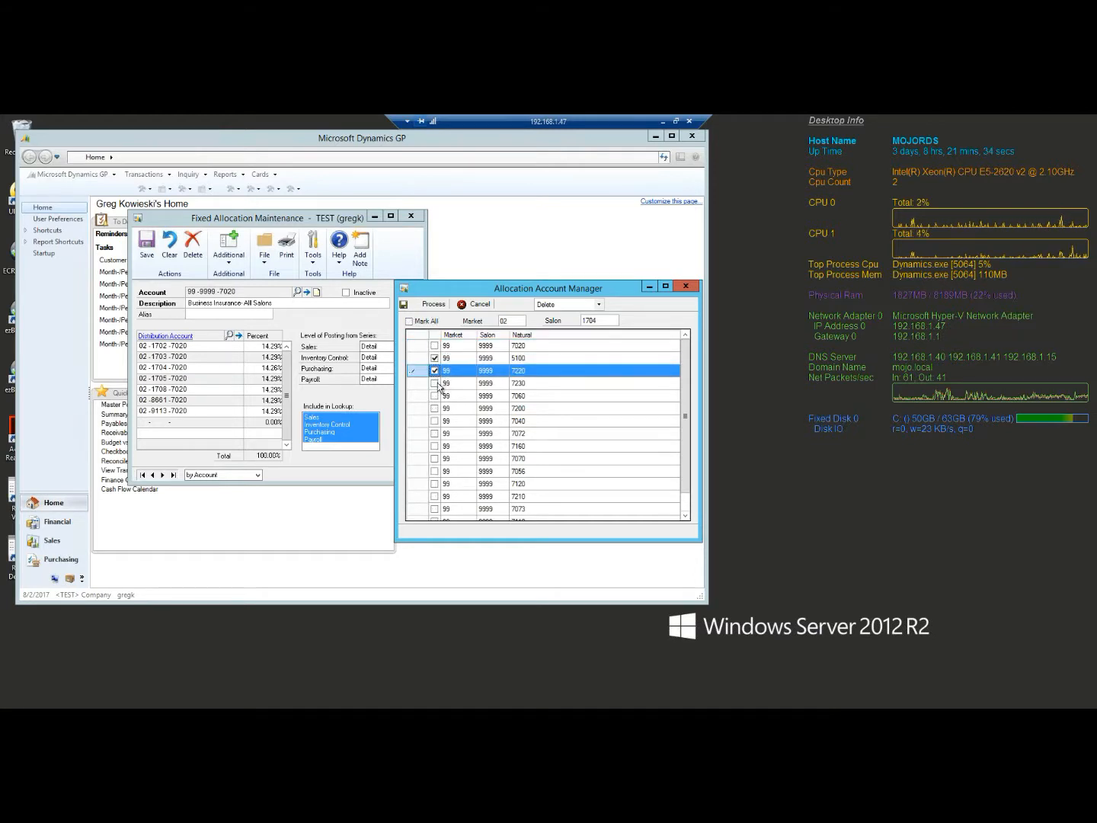
{"action": "left_click", "coordinate": [437, 384]}
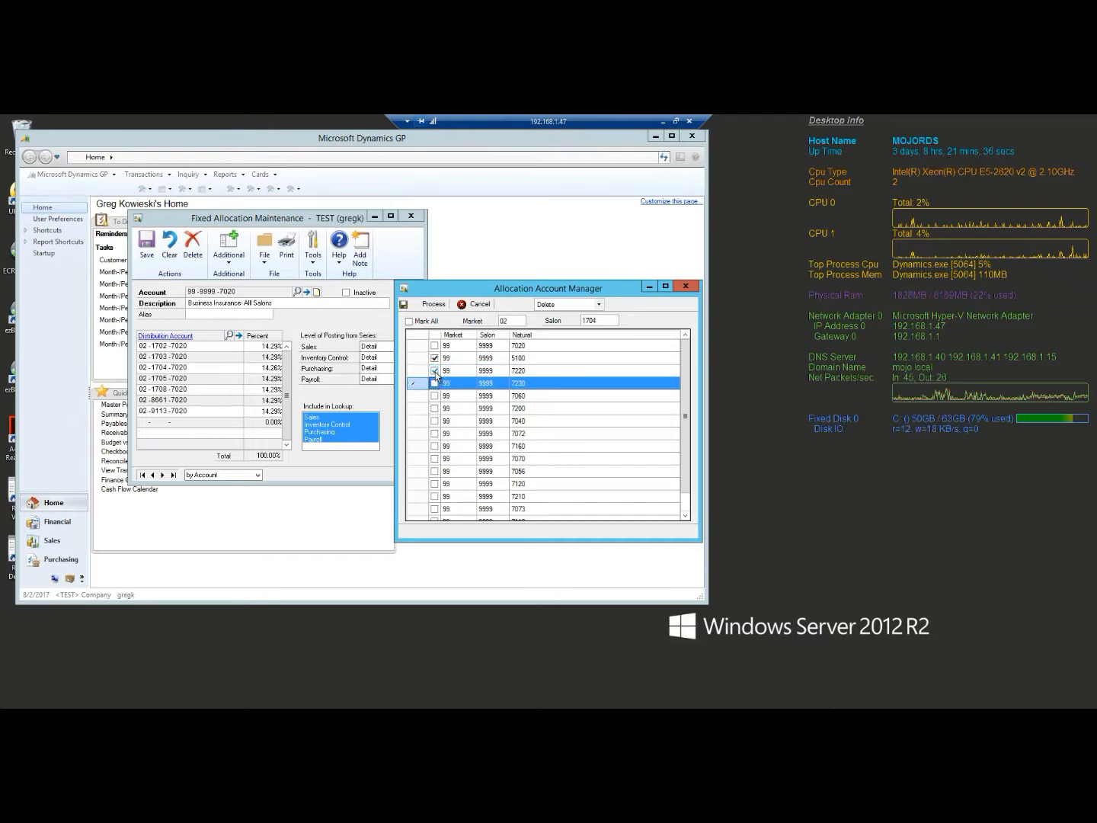
{"action": "left_click", "coordinate": [434, 370]}
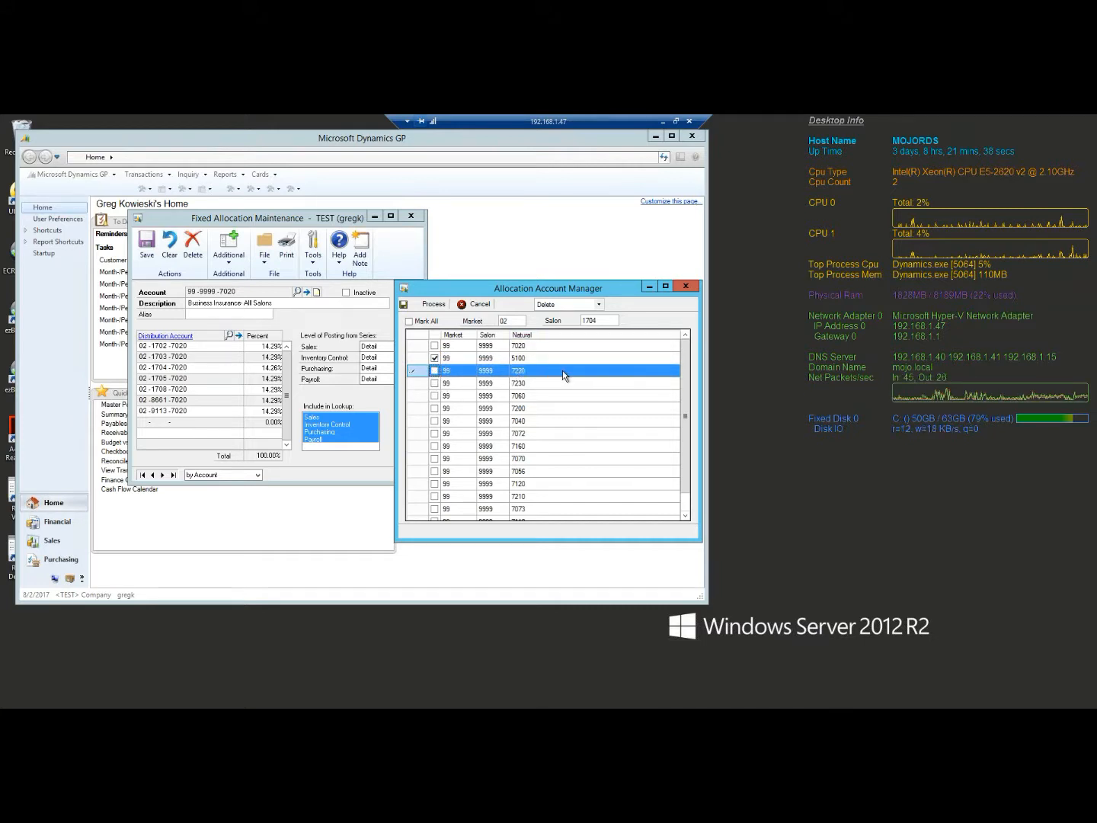
{"action": "left_click", "coordinate": [434, 370]}
{"action": "left_click", "coordinate": [434, 304]}
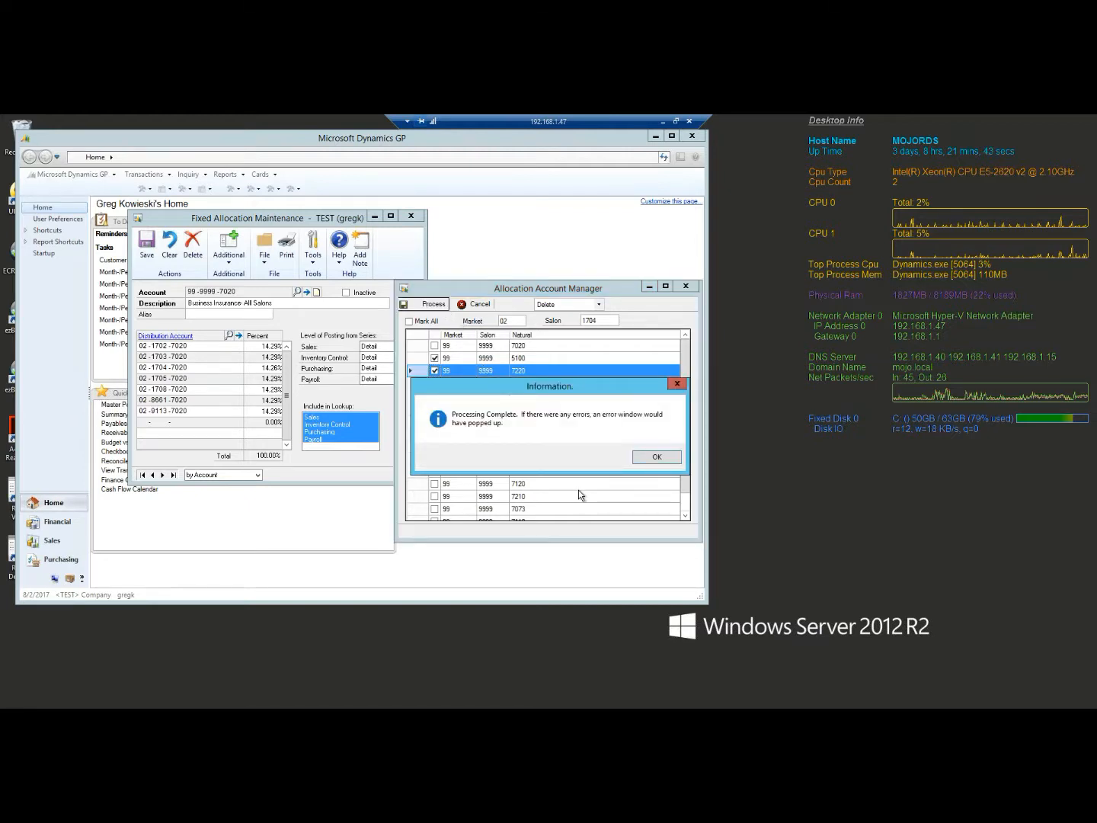
{"action": "left_click", "coordinate": [652, 457]}
{"action": "left_click", "coordinate": [168, 251]}
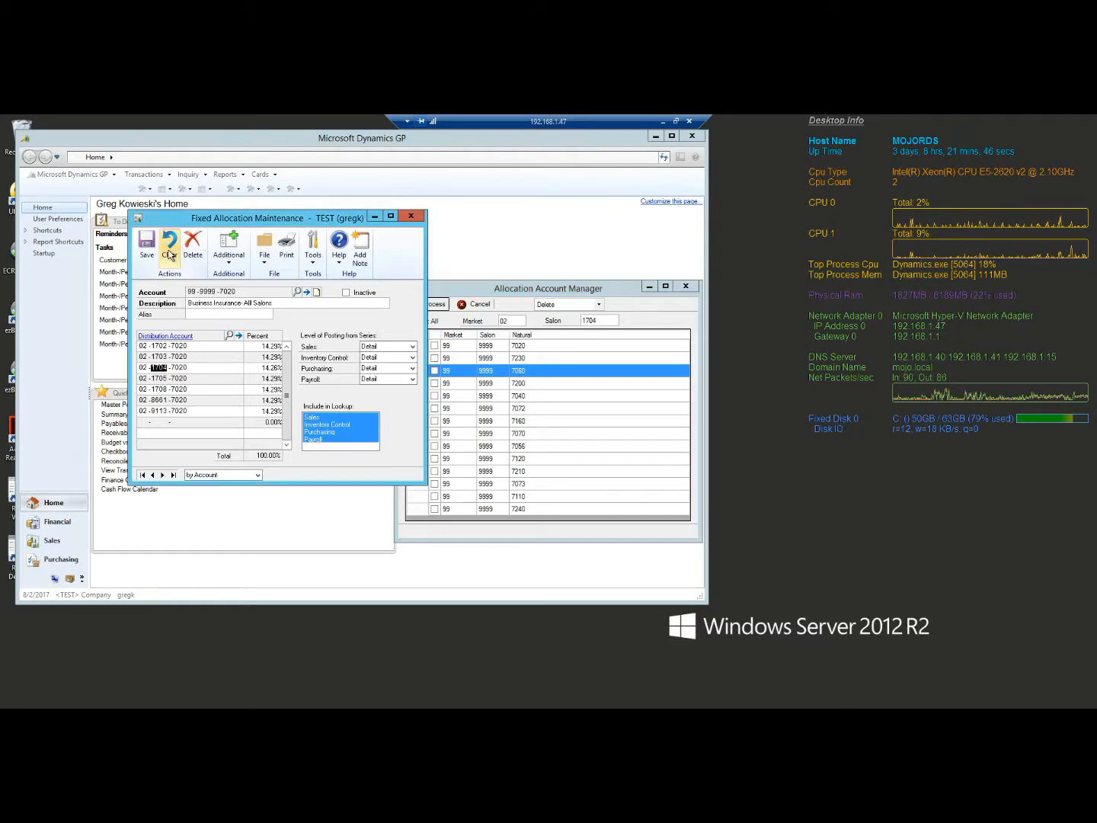
{"action": "left_click", "coordinate": [169, 251]}
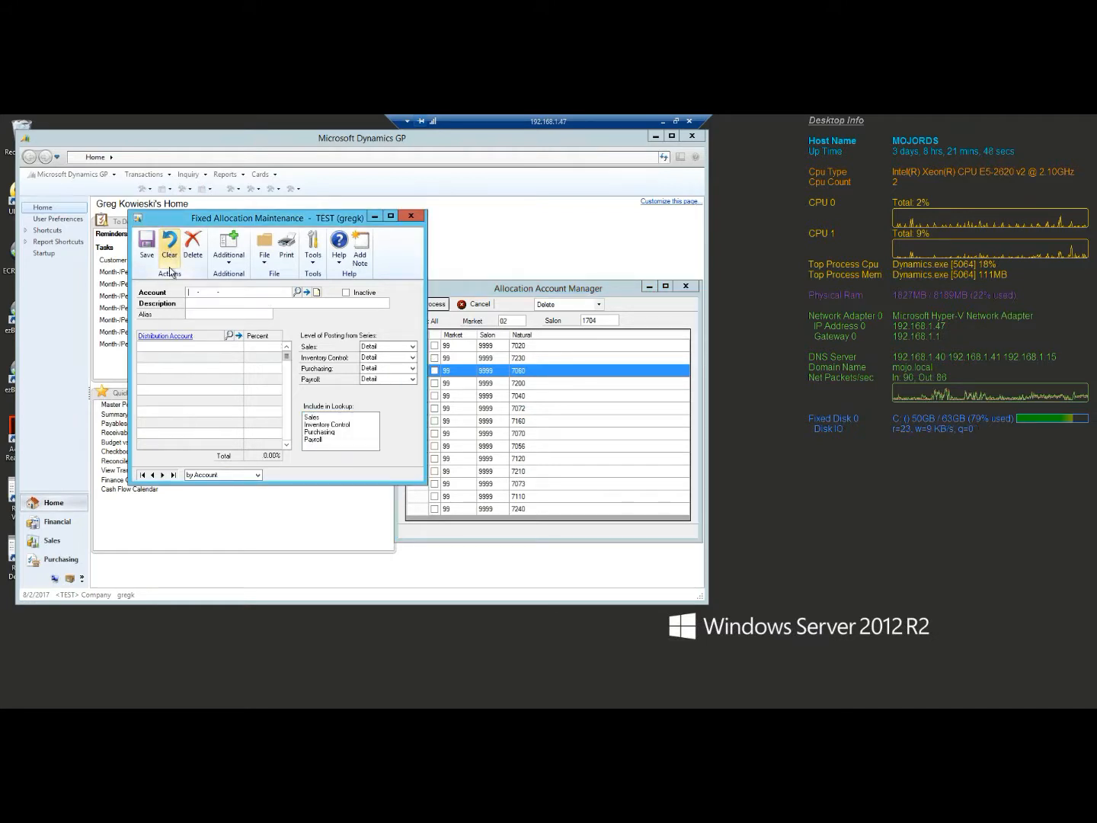
{"action": "left_click", "coordinate": [541, 357]}
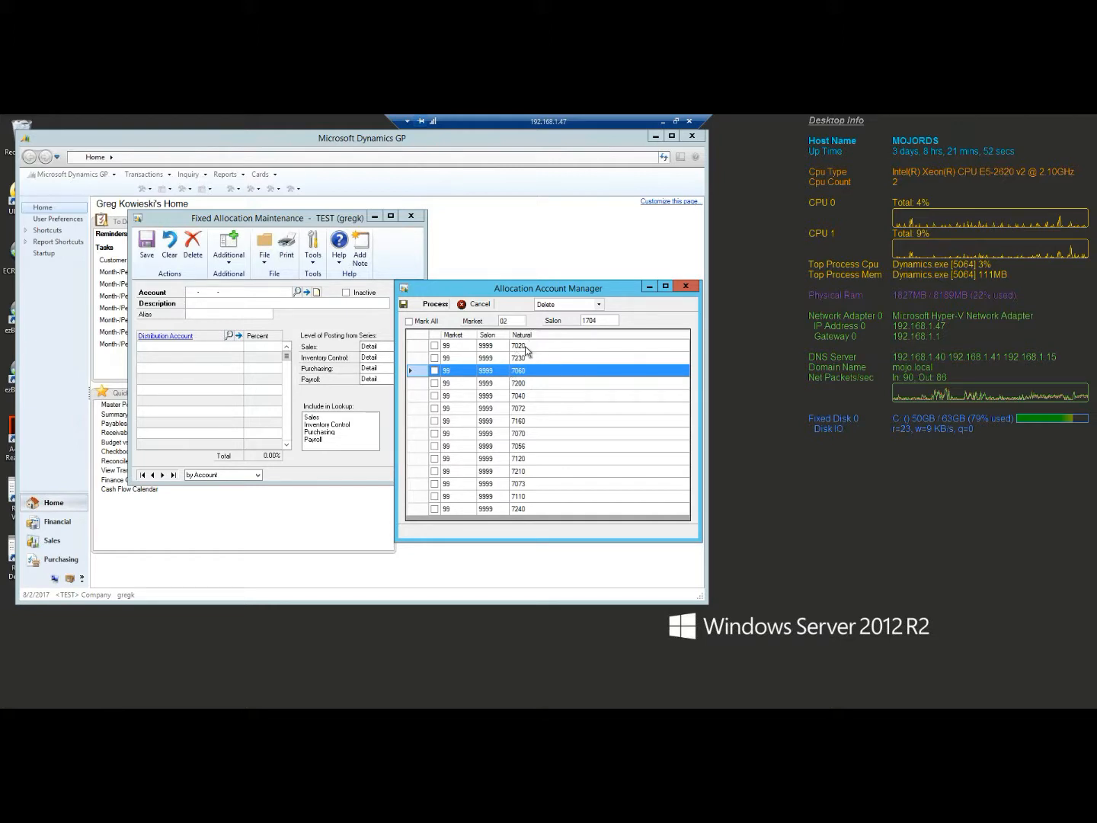
{"action": "left_click", "coordinate": [146, 477]}
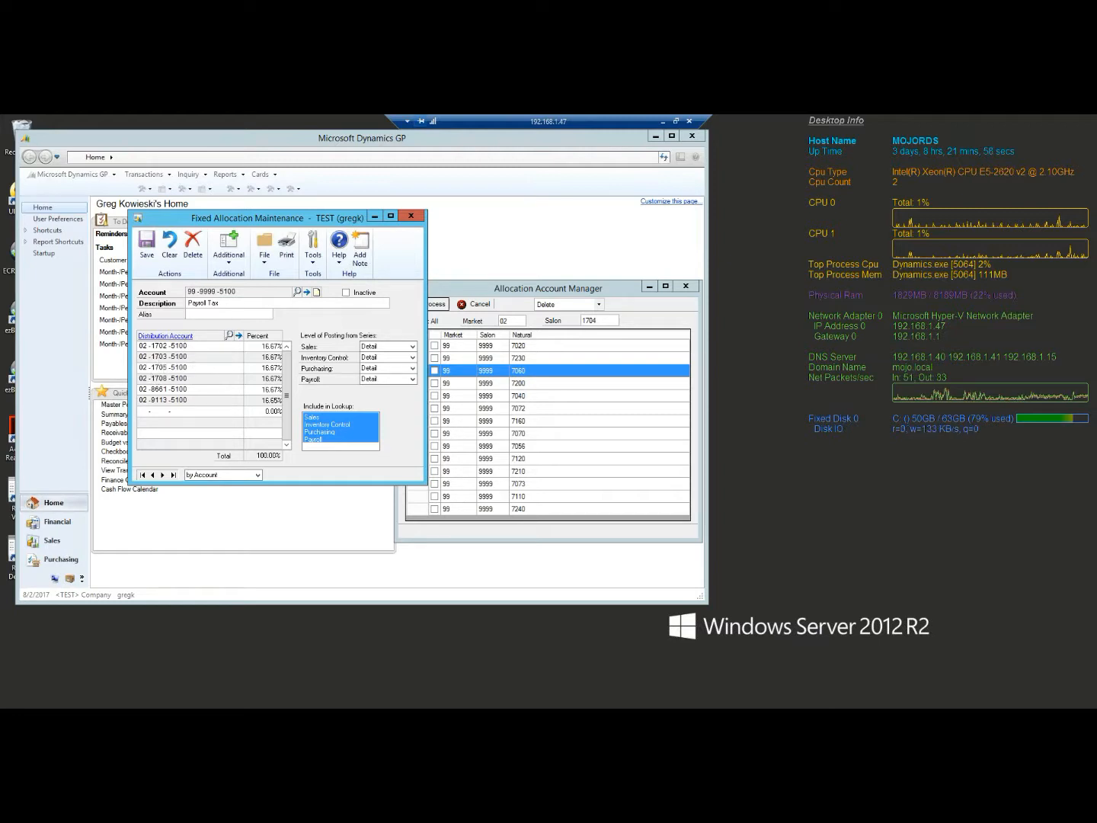
{"action": "left_click", "coordinate": [162, 475]}
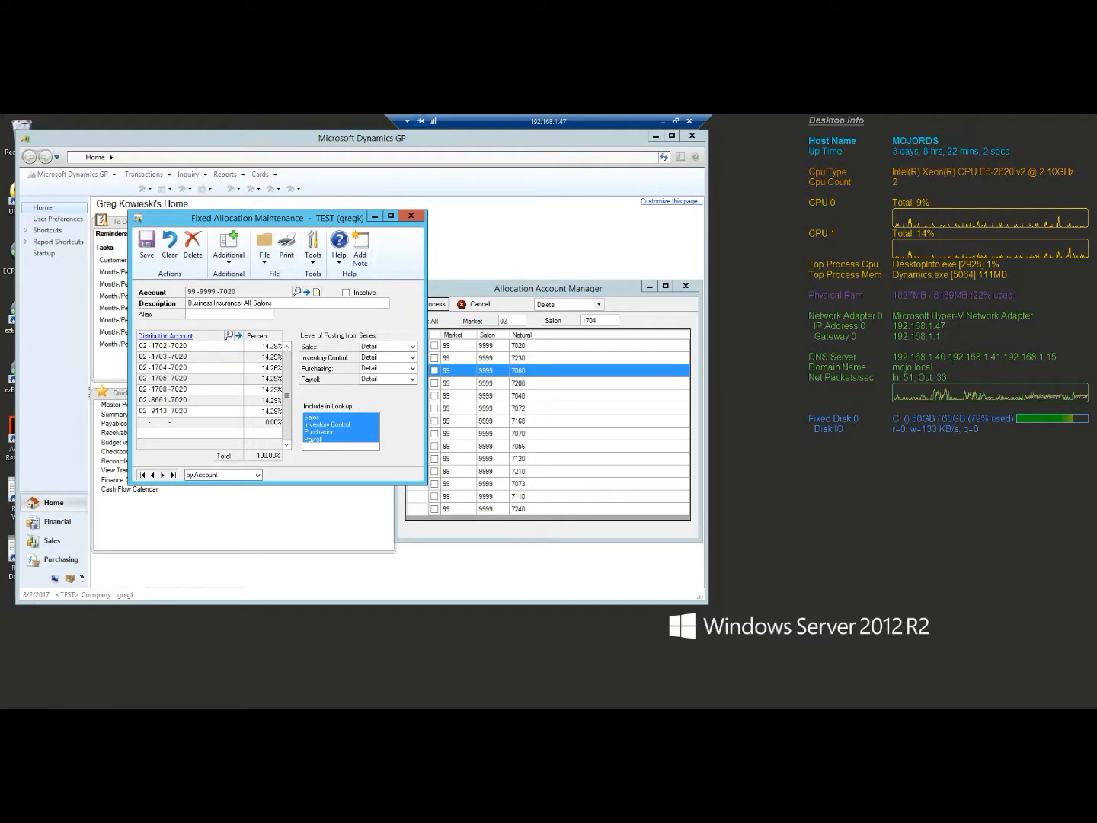
Switch the Allocation Account Manager to Add and process adding market 02, salon 1704 to all listed allocation accounts
{"action": "left_click", "coordinate": [573, 305]}
{"action": "left_click", "coordinate": [565, 313]}
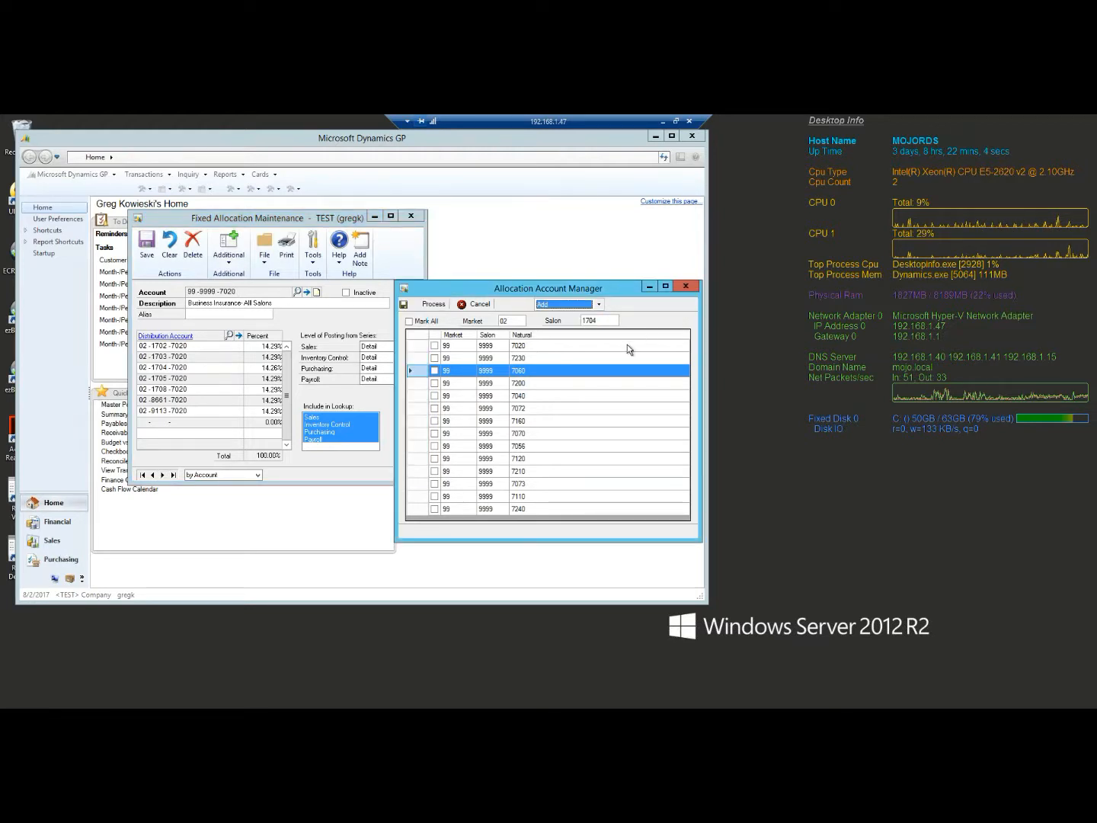
{"action": "left_click", "coordinate": [606, 320]}
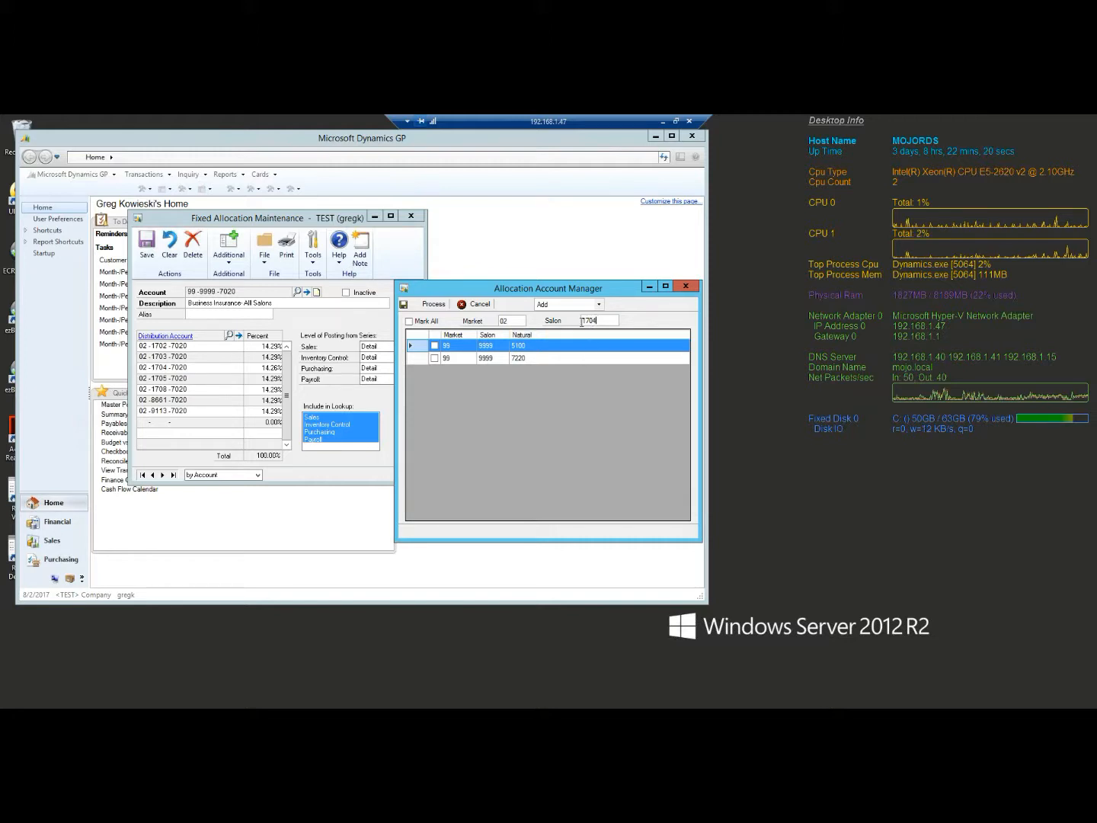
{"action": "left_click", "coordinate": [409, 321]}
{"action": "left_click", "coordinate": [435, 304]}
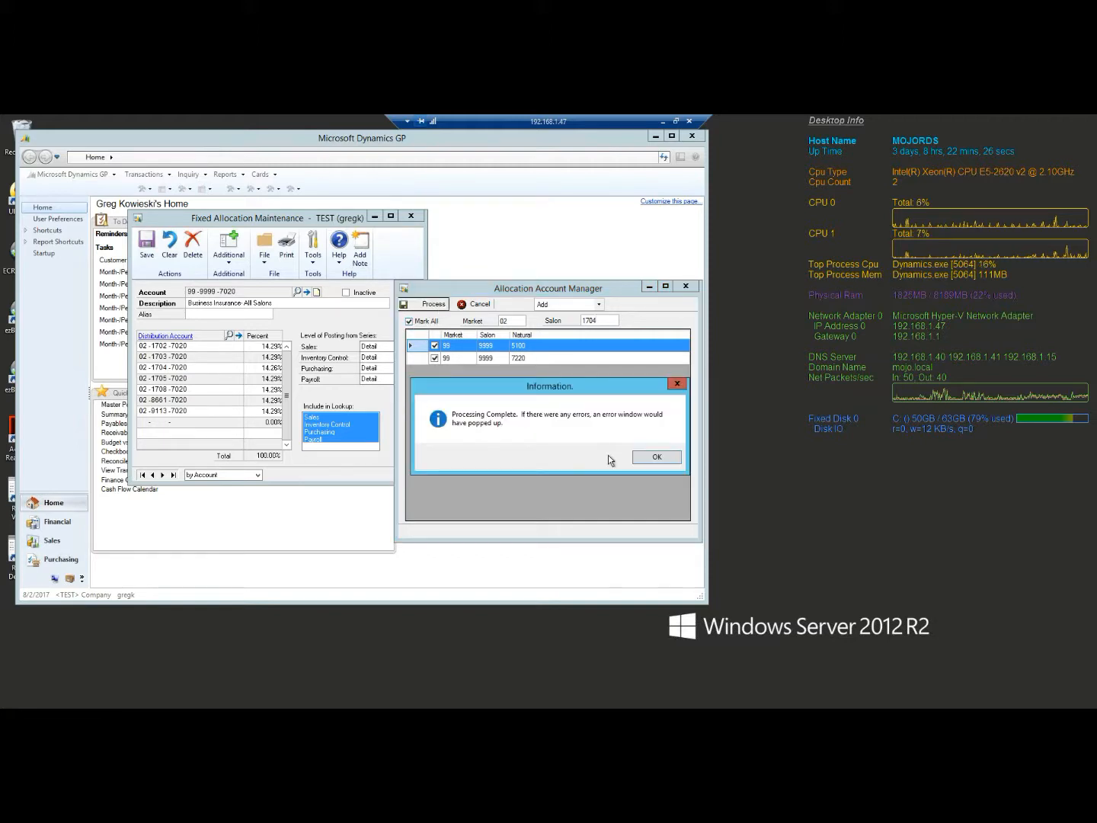
{"action": "left_click", "coordinate": [655, 458]}
{"action": "left_click", "coordinate": [273, 325]}
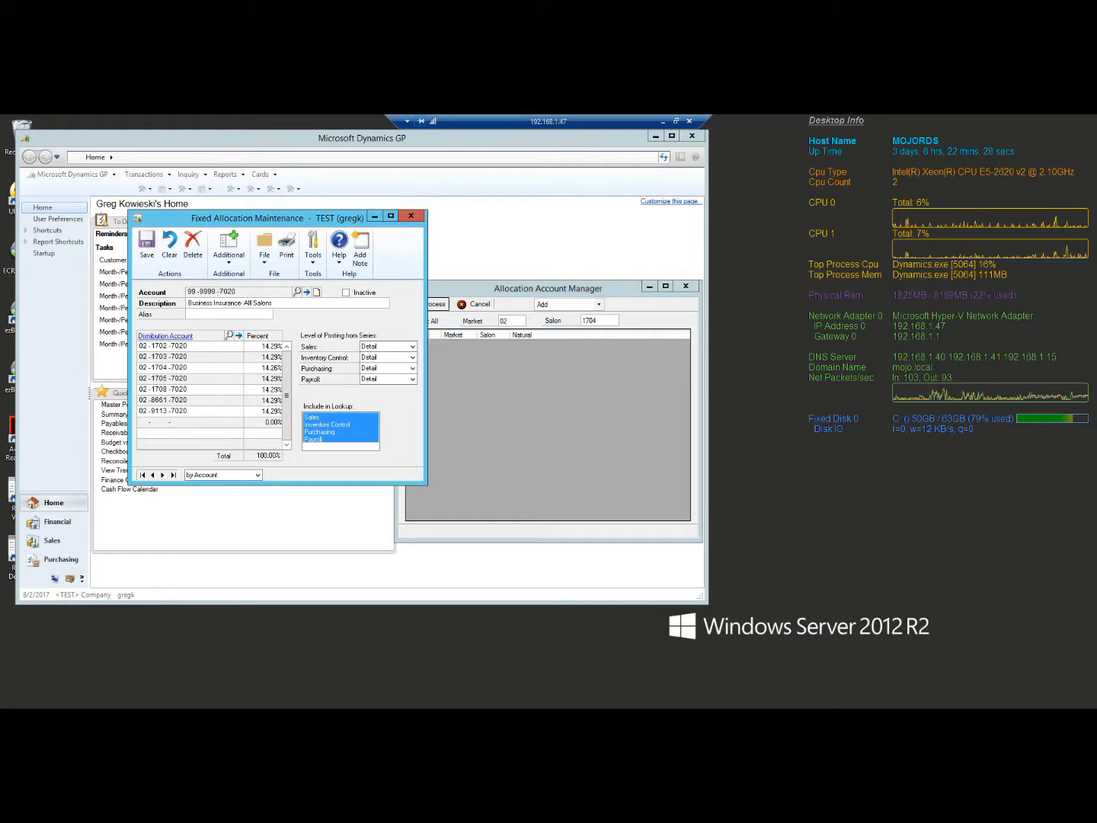
{"action": "left_click", "coordinate": [154, 475]}
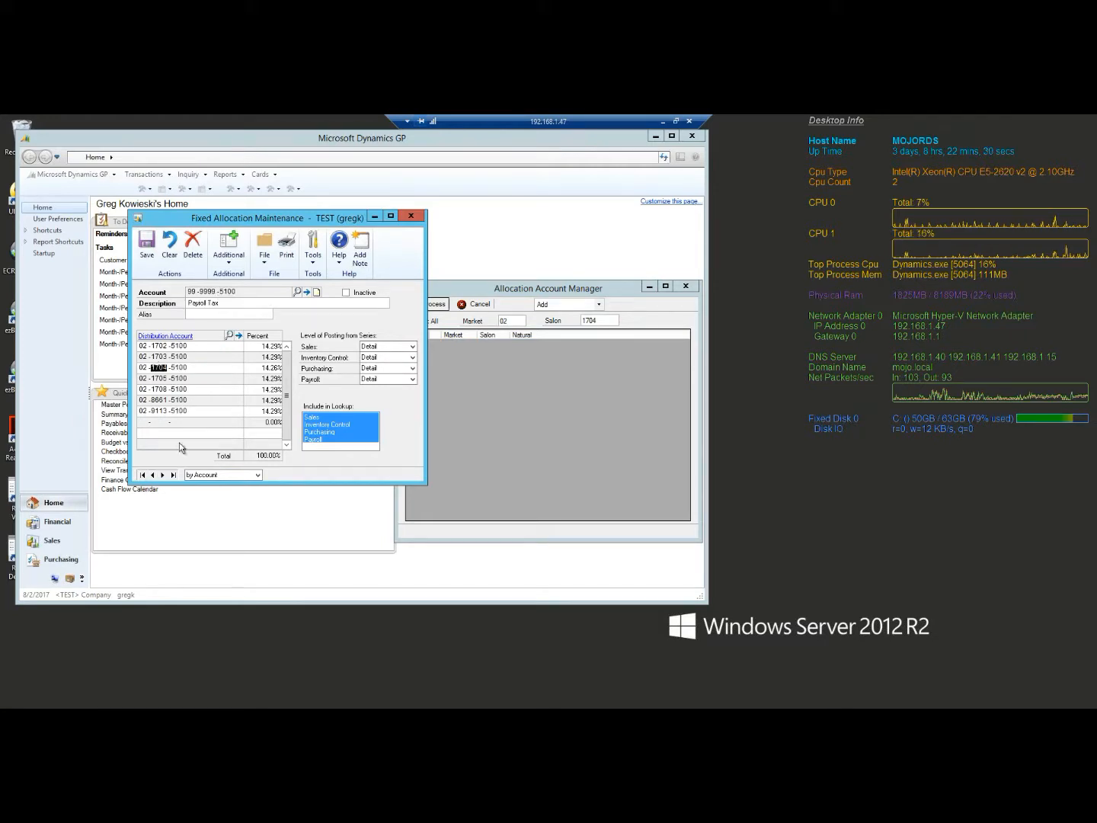
{"action": "left_click", "coordinate": [163, 475]}
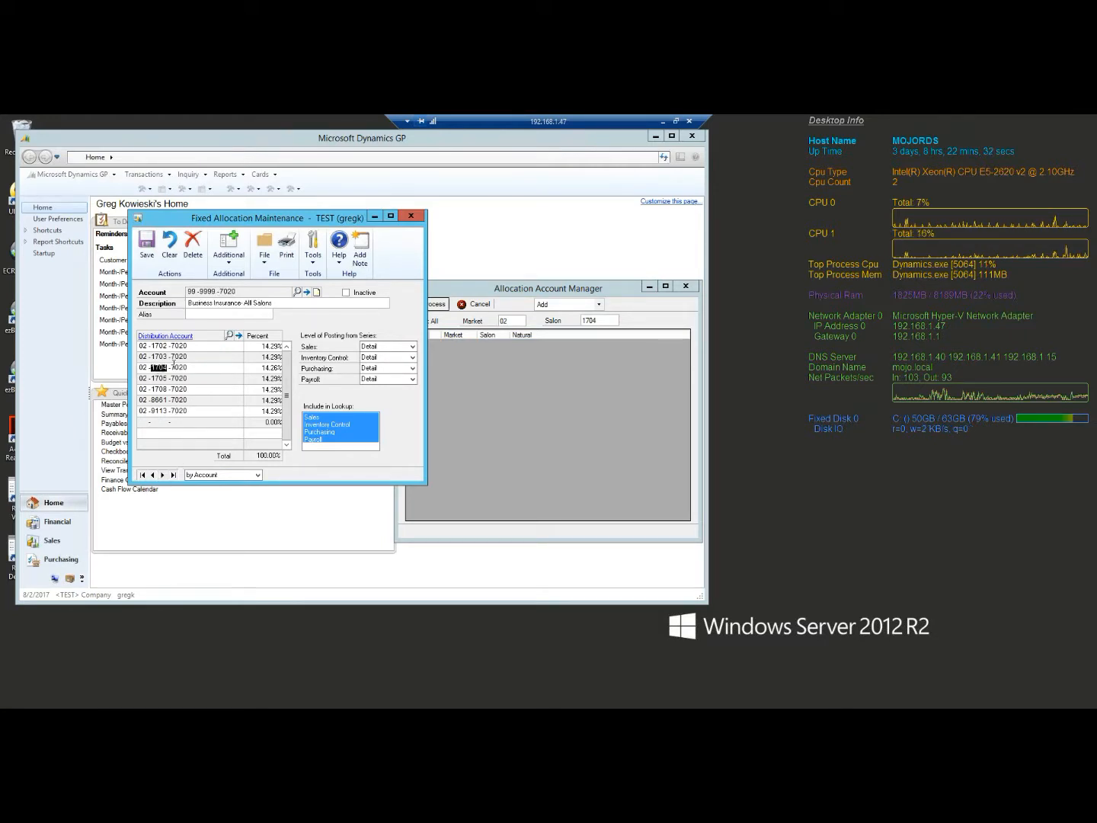
{"action": "left_click", "coordinate": [590, 324]}
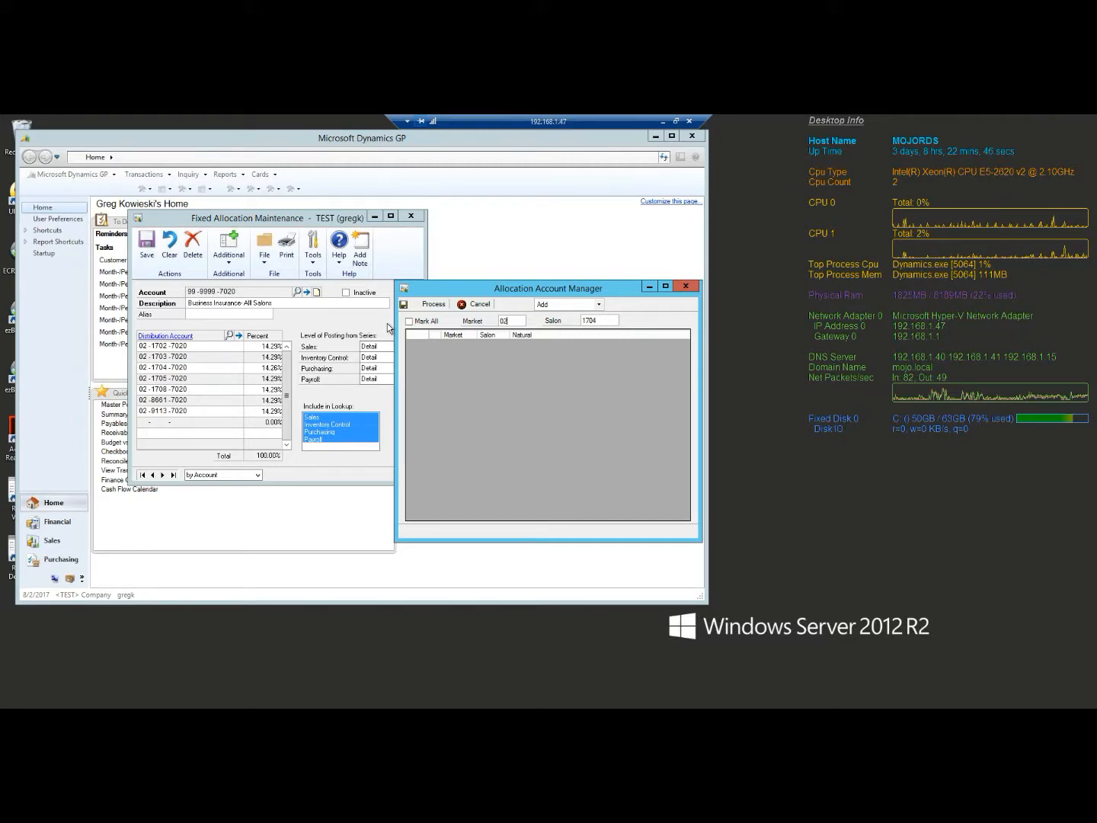
{"action": "left_click", "coordinate": [687, 288]}
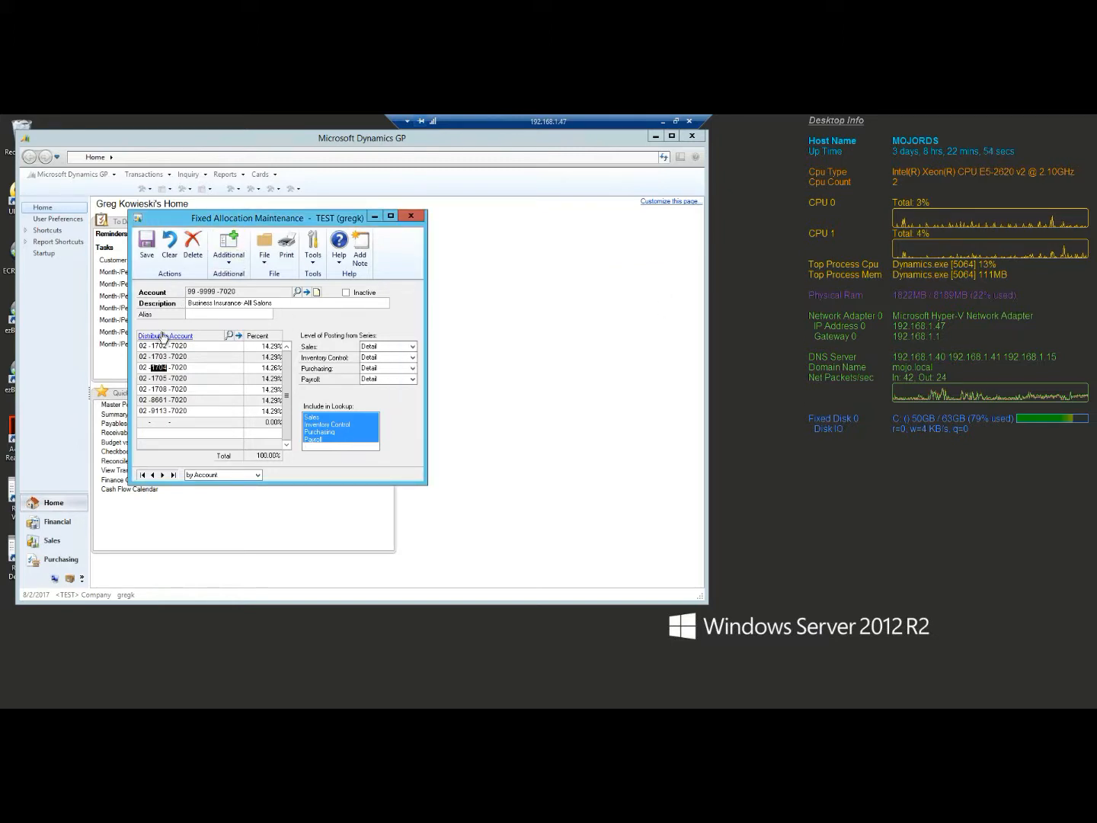
List all allocation accounts for market 02, salon 1708 in the Allocation Account Manager's Delete mode, and close both allocation windows without processing
{"action": "left_click", "coordinate": [225, 264]}
{"action": "left_click", "coordinate": [251, 279]}
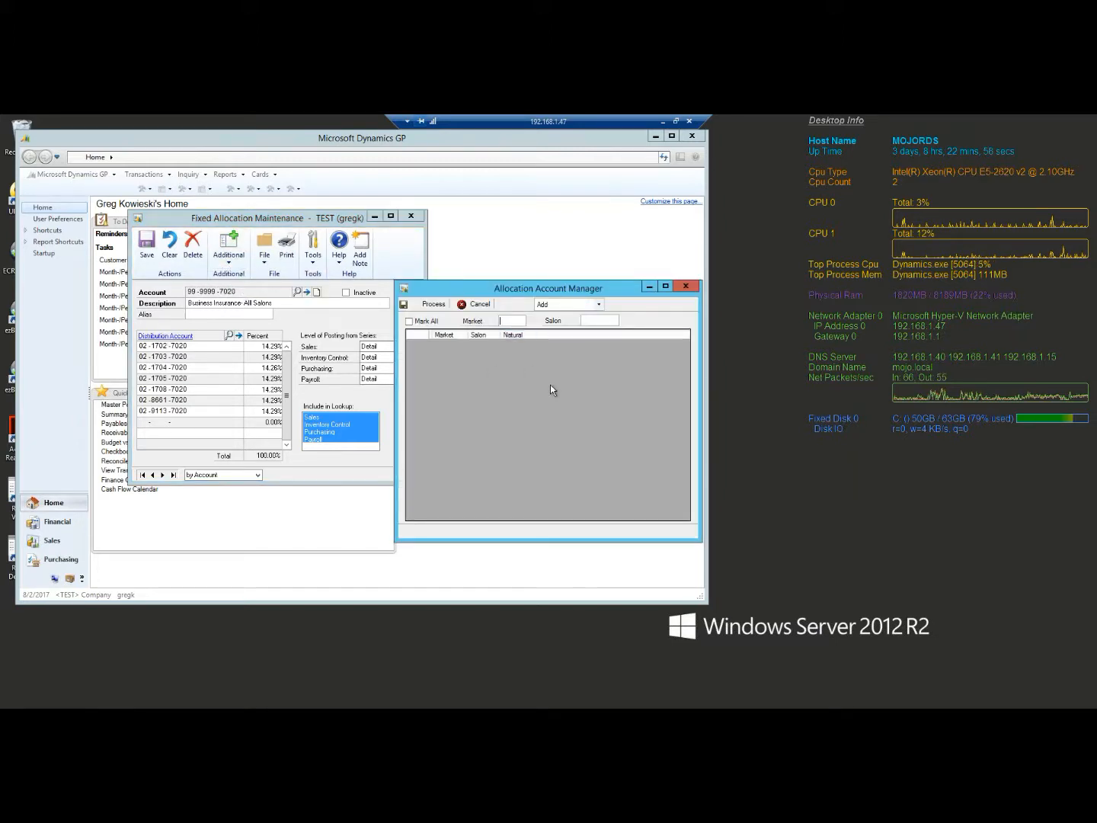
{"action": "type", "text": "02"}
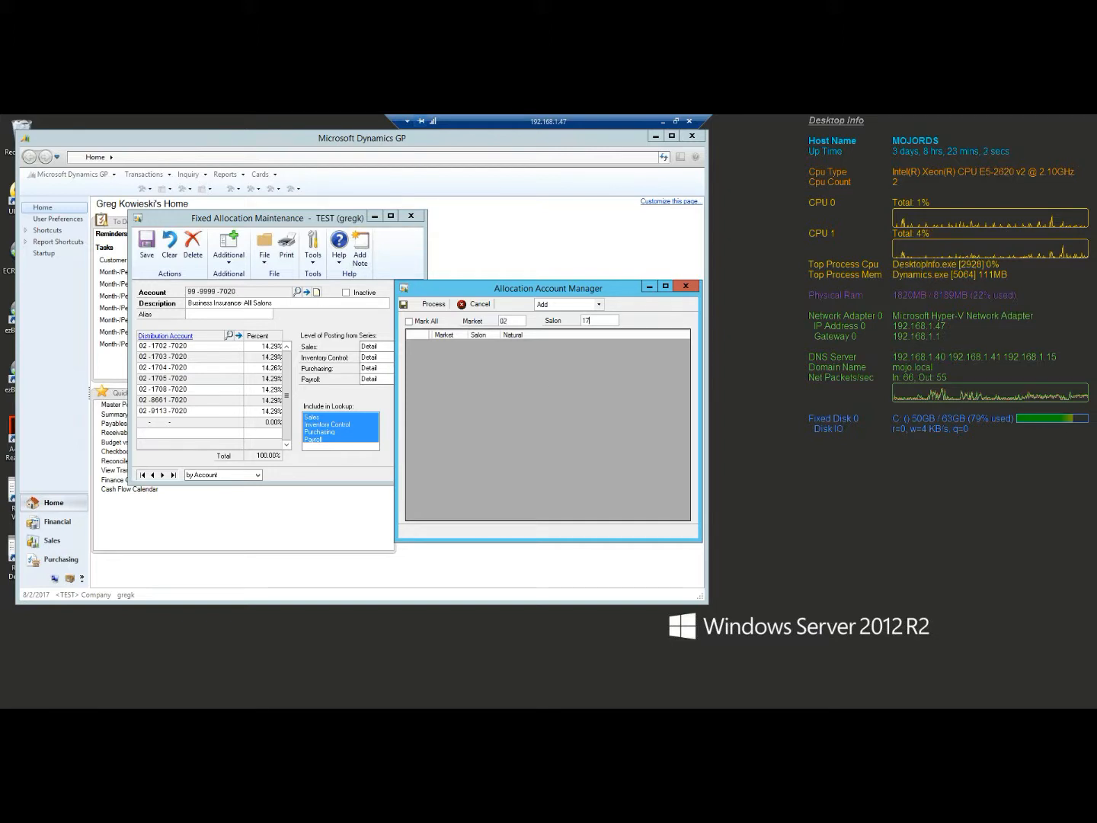
{"action": "left_click", "coordinate": [599, 305]}
{"action": "left_click", "coordinate": [547, 313]}
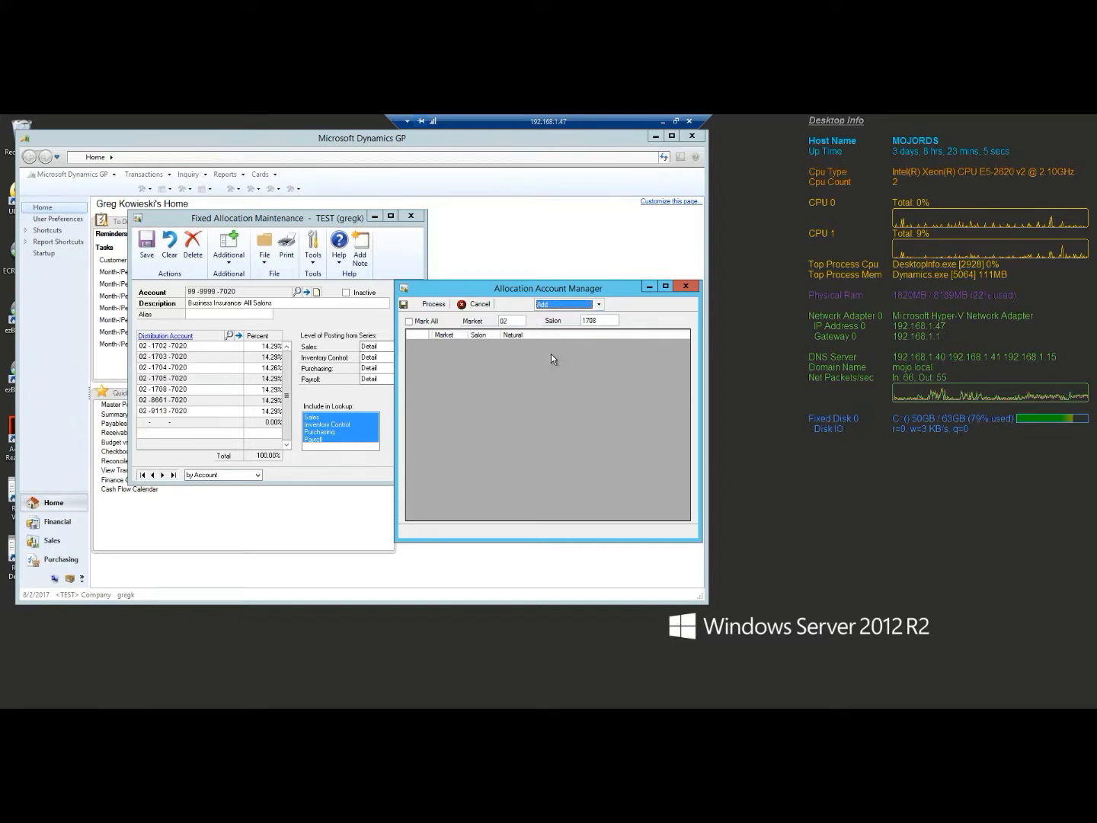
{"action": "left_click", "coordinate": [599, 305]}
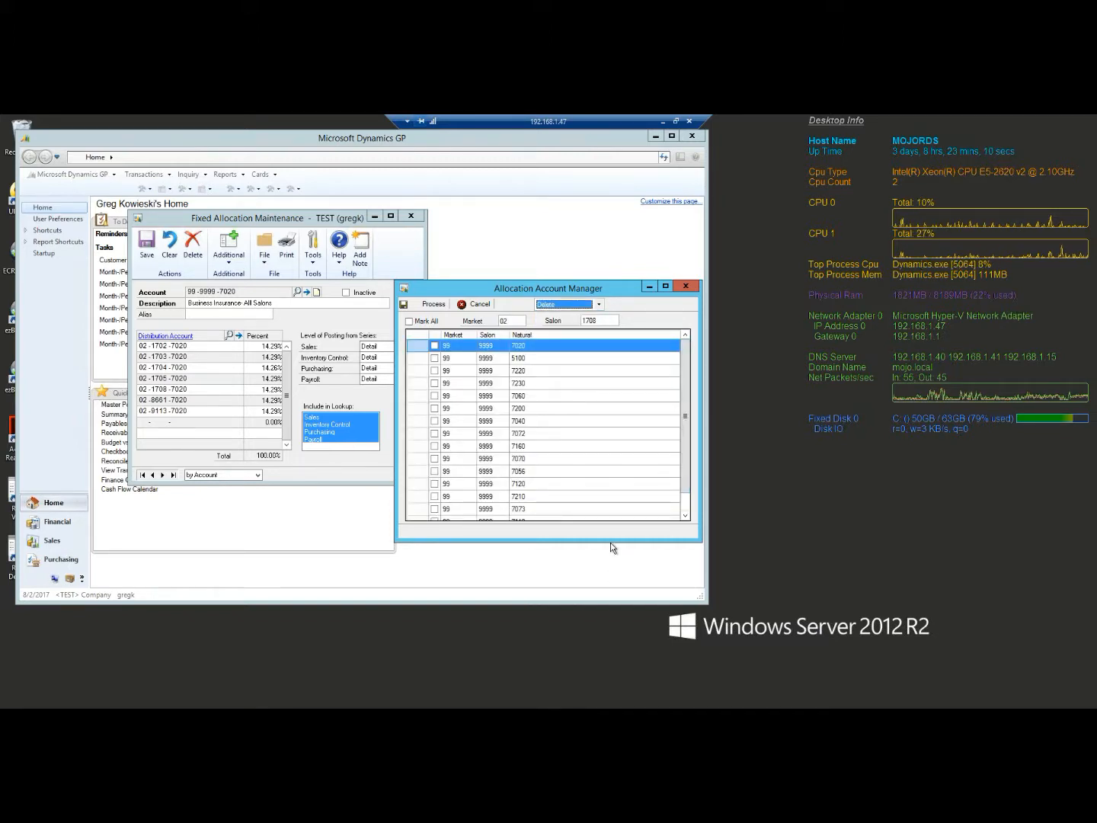
{"action": "left_click_drag", "start_coordinate": [610, 543], "coordinate": [600, 598]}
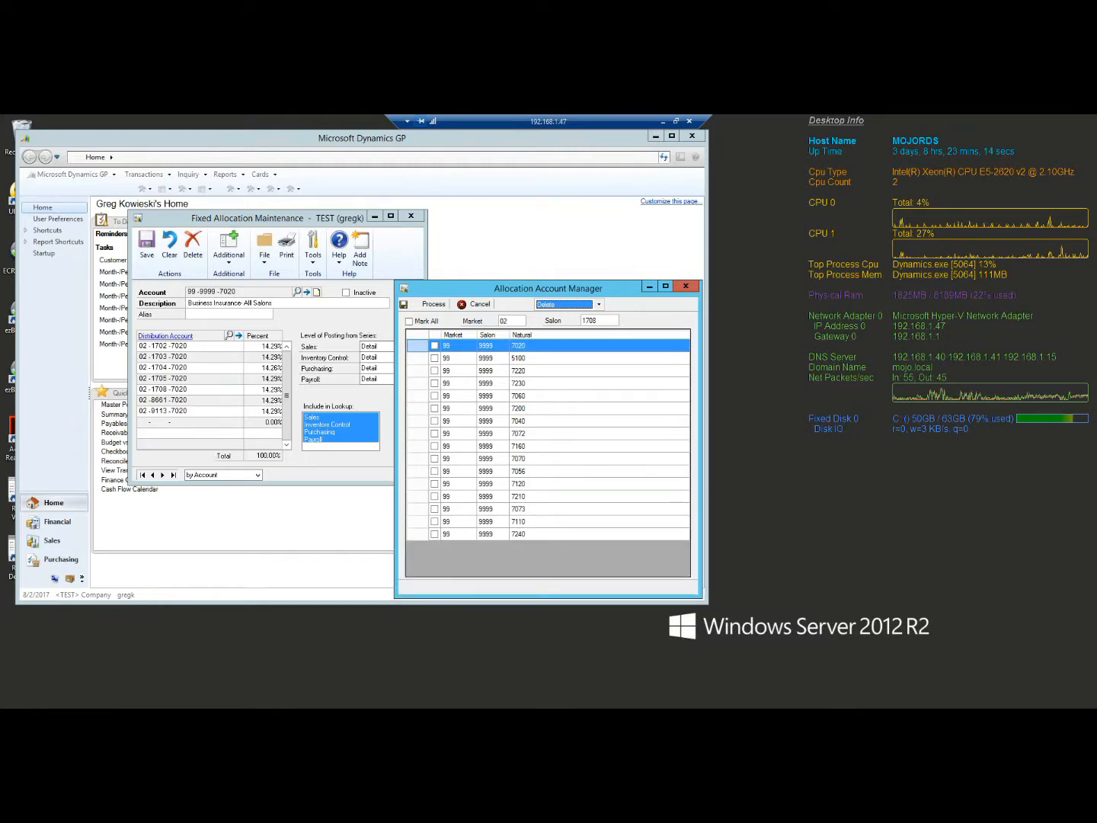
{"action": "left_click", "coordinate": [676, 289]}
{"action": "left_click", "coordinate": [411, 216]}
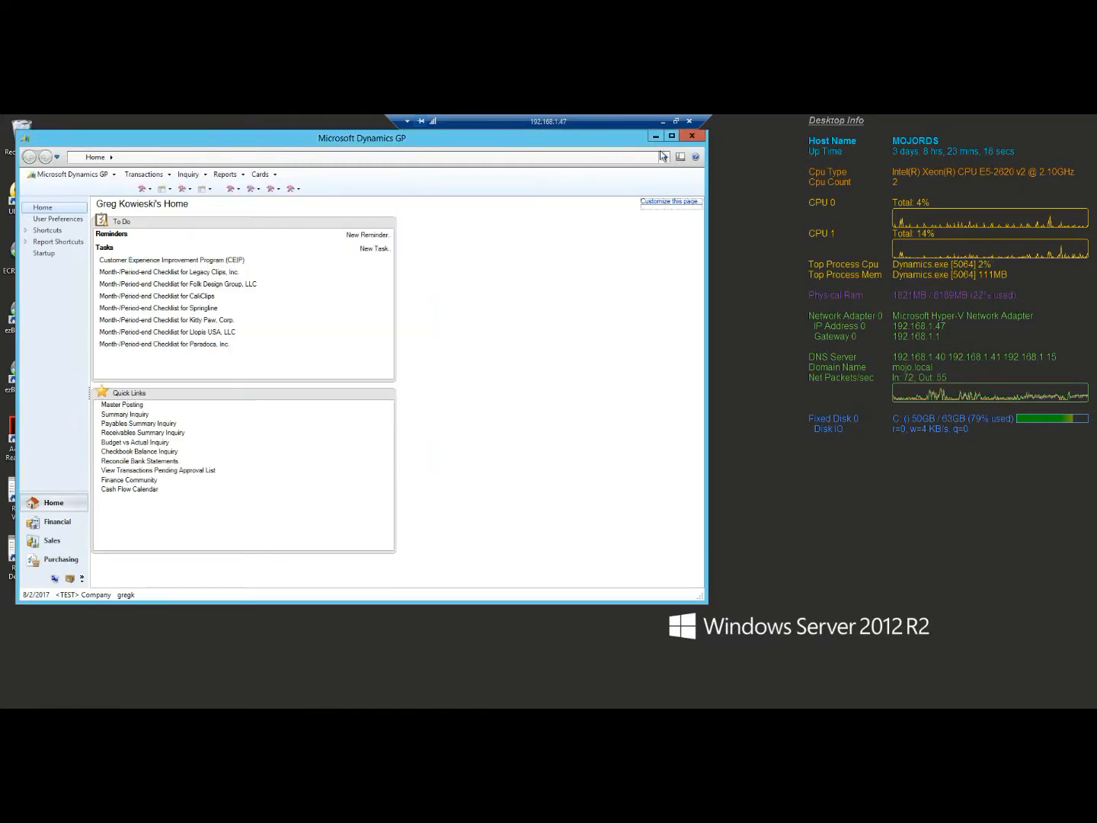